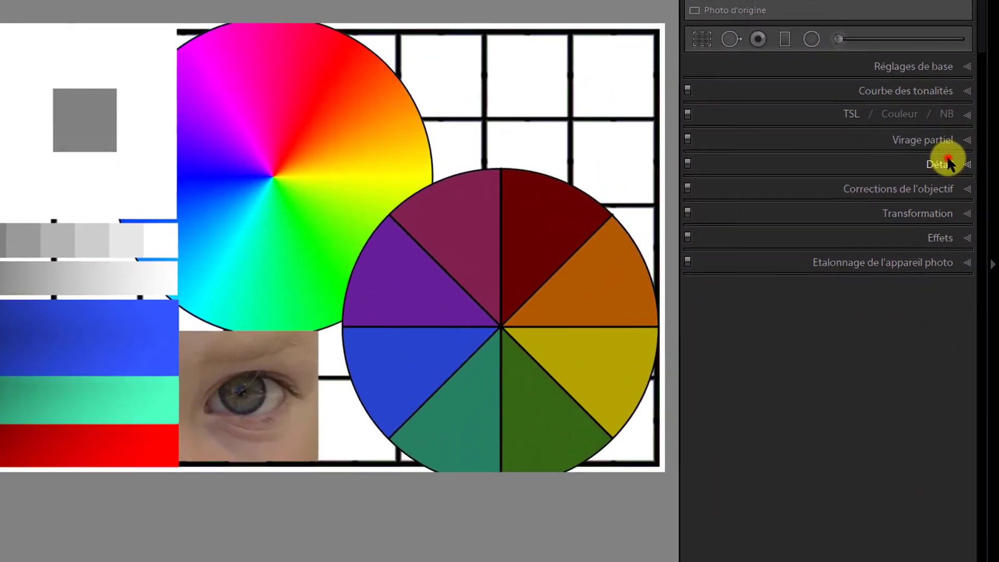
Step: Expand the Detail panel, view the chart at 1:1, then return to fit view
{"action": "left_click", "coordinate": [963, 225]}
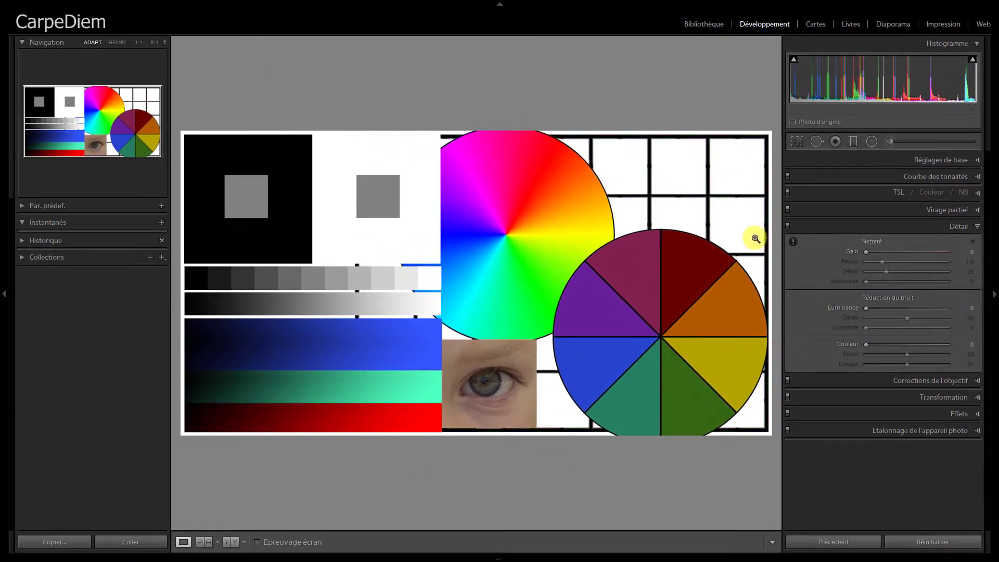
{"action": "left_click", "coordinate": [136, 46]}
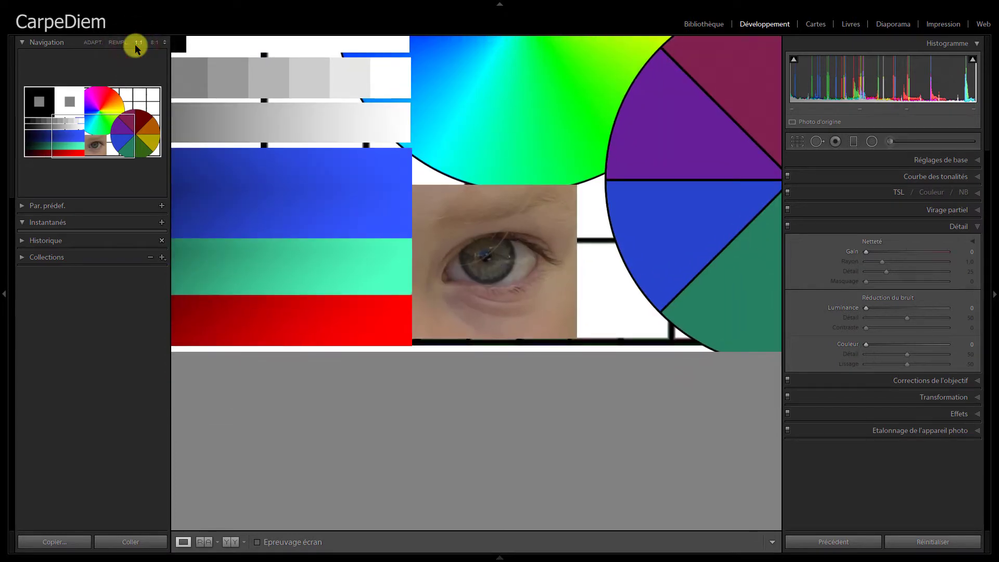
{"action": "left_click", "coordinate": [93, 43]}
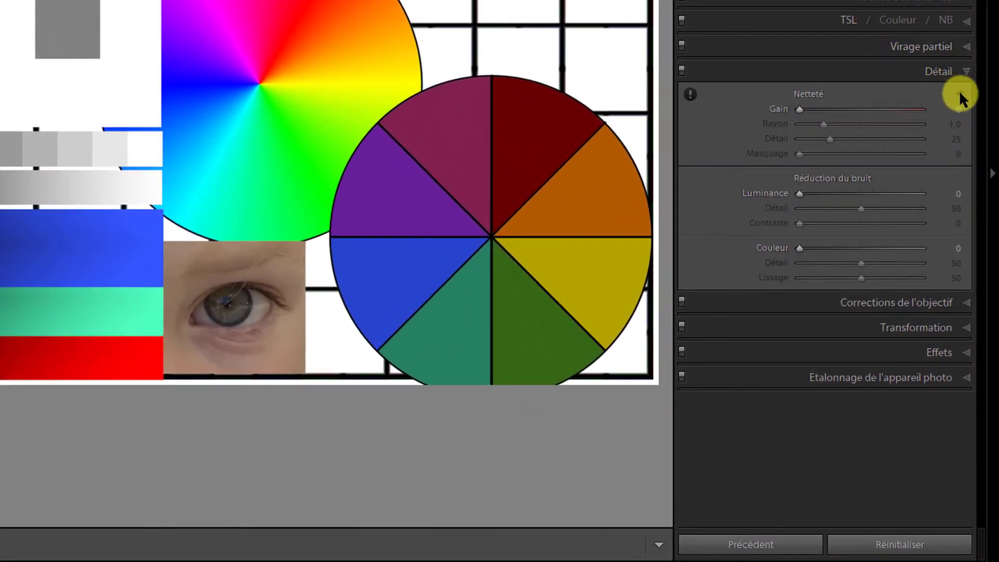
Step: Show the Detail preview at 2:1, centred on the chart's eye
{"action": "left_click", "coordinate": [959, 92]}
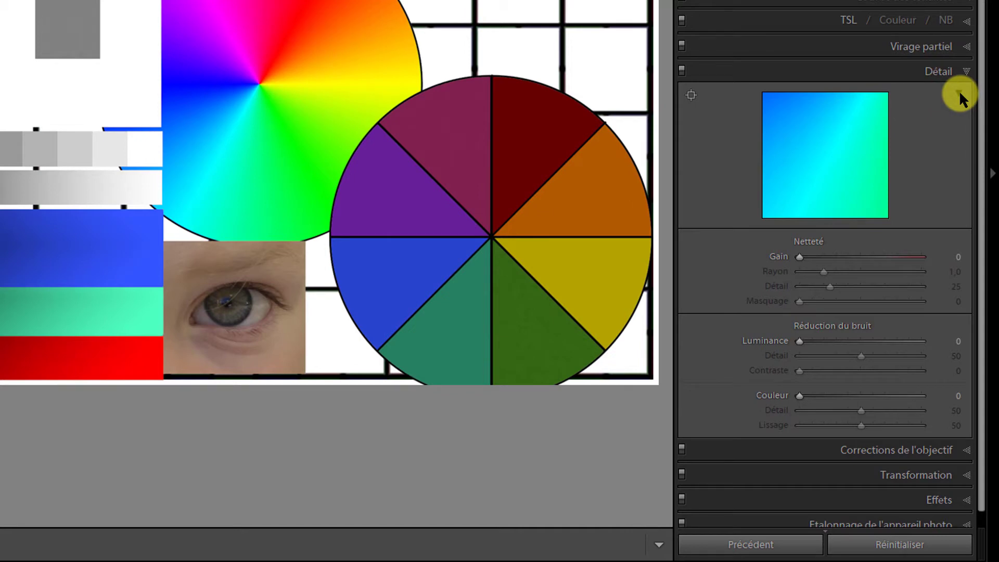
{"action": "right_click", "coordinate": [816, 136]}
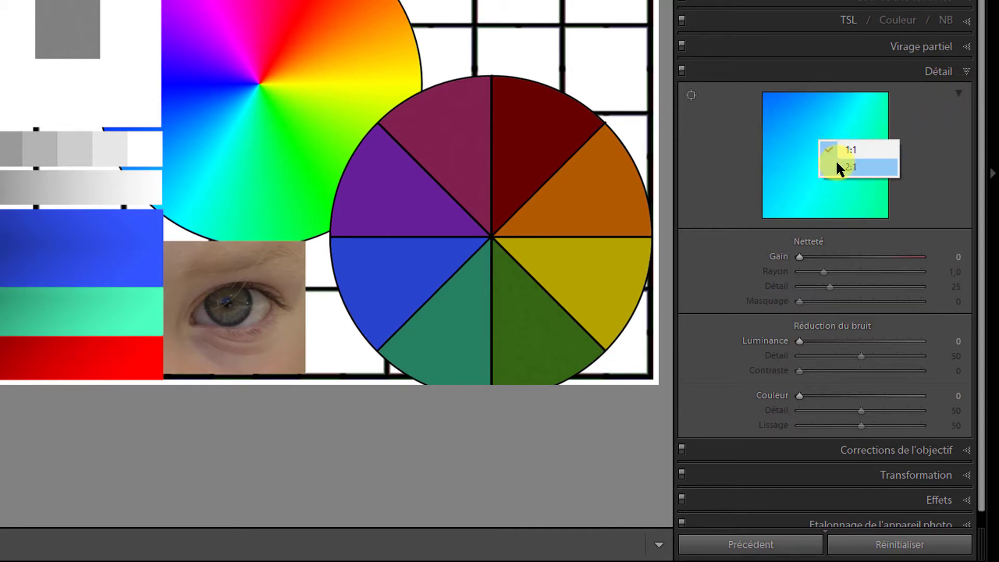
{"action": "left_click", "coordinate": [836, 163]}
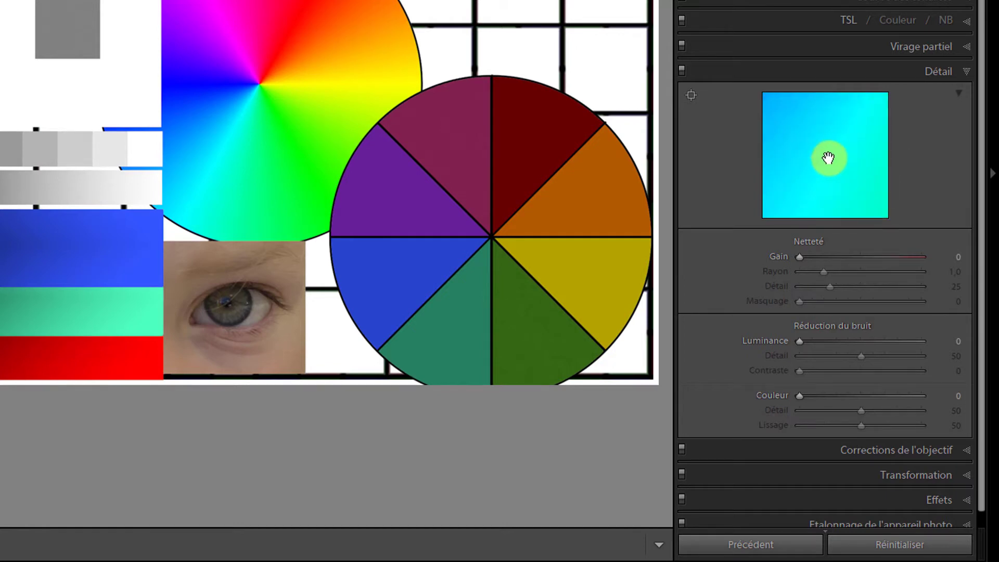
{"action": "left_click", "coordinate": [691, 95]}
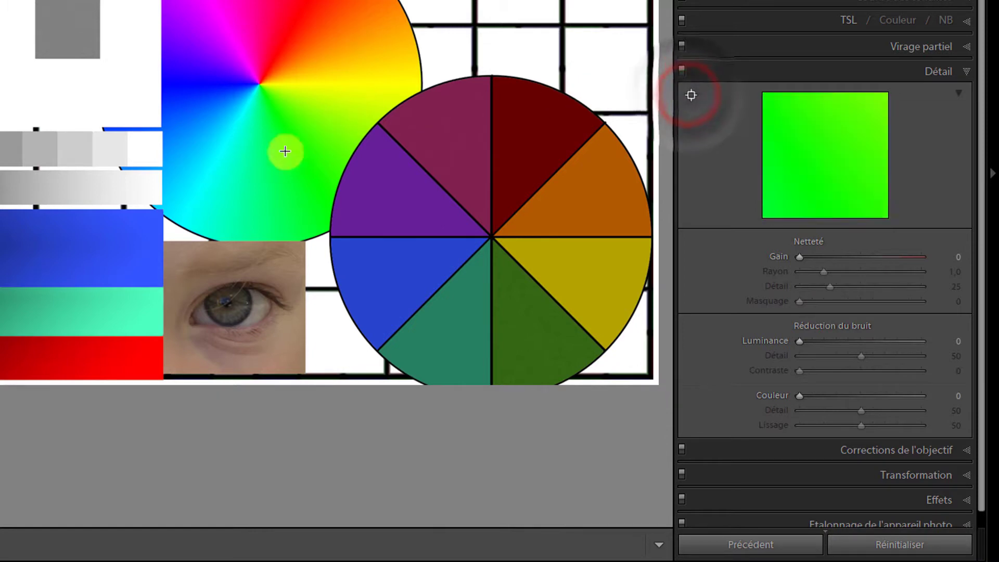
{"action": "left_click", "coordinate": [265, 288]}
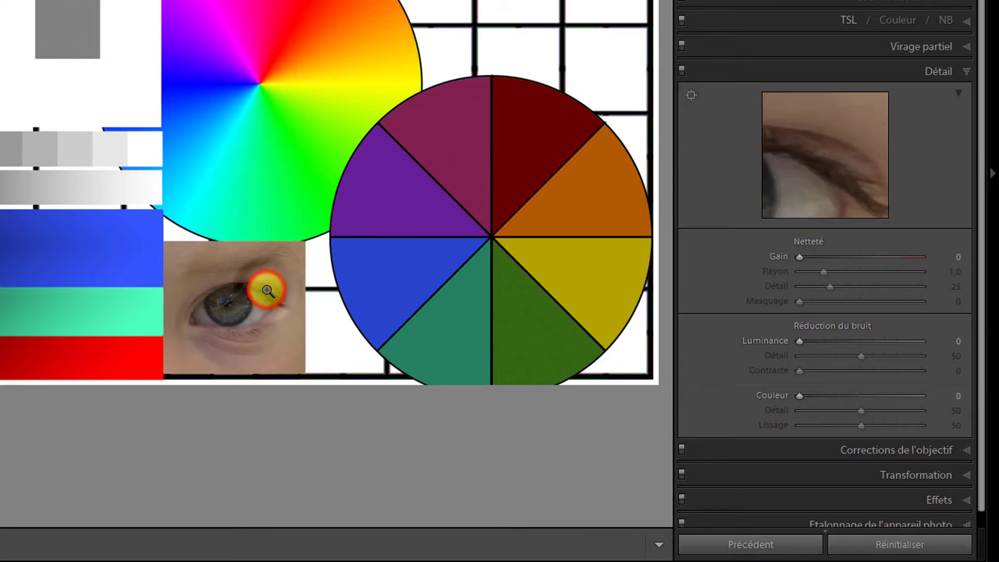
{"action": "mouse_move", "coordinate": [821, 161]}
{"action": "left_mouse_down"}
{"action": "mouse_move", "coordinate": [792, 163]}
{"action": "mouse_move", "coordinate": [881, 118]}
{"action": "mouse_move", "coordinate": [833, 158]}
{"action": "mouse_move", "coordinate": [838, 147]}
{"action": "left_mouse_up"}
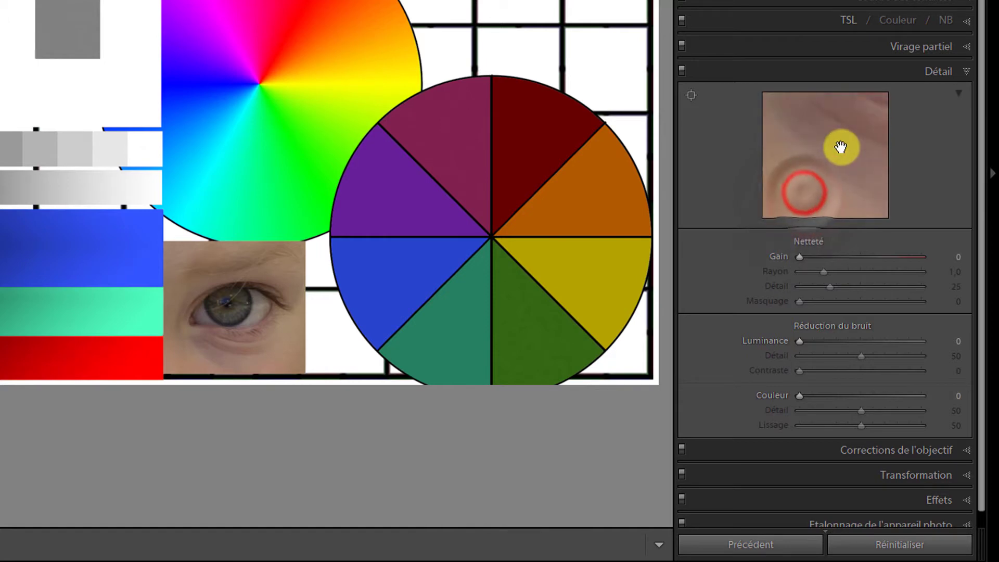
Step: Compare wide and close preview views, then set the Detail preview back to 1:1
{"action": "left_click", "coordinate": [839, 148]}
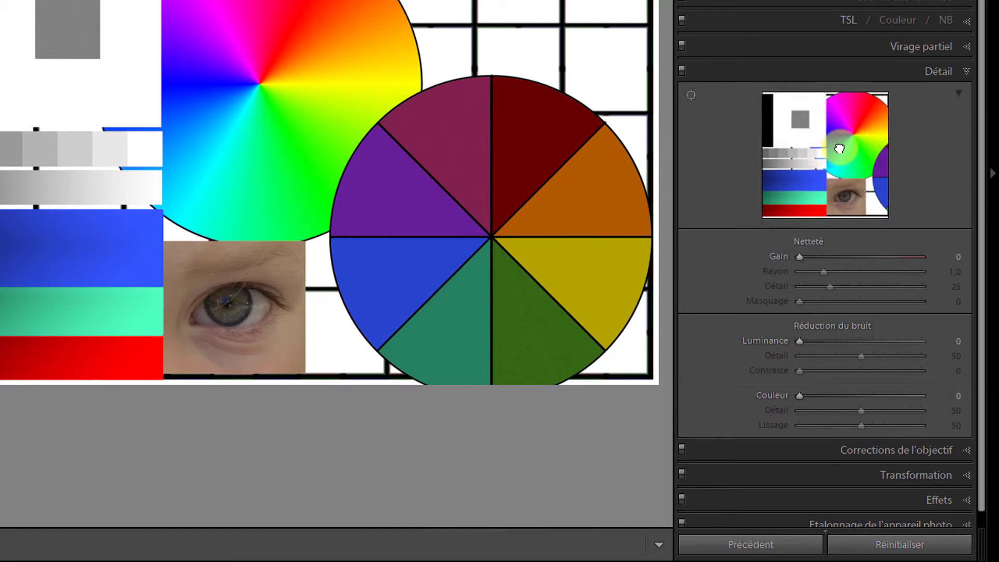
{"action": "left_click", "coordinate": [851, 154]}
{"action": "left_click", "coordinate": [796, 140]}
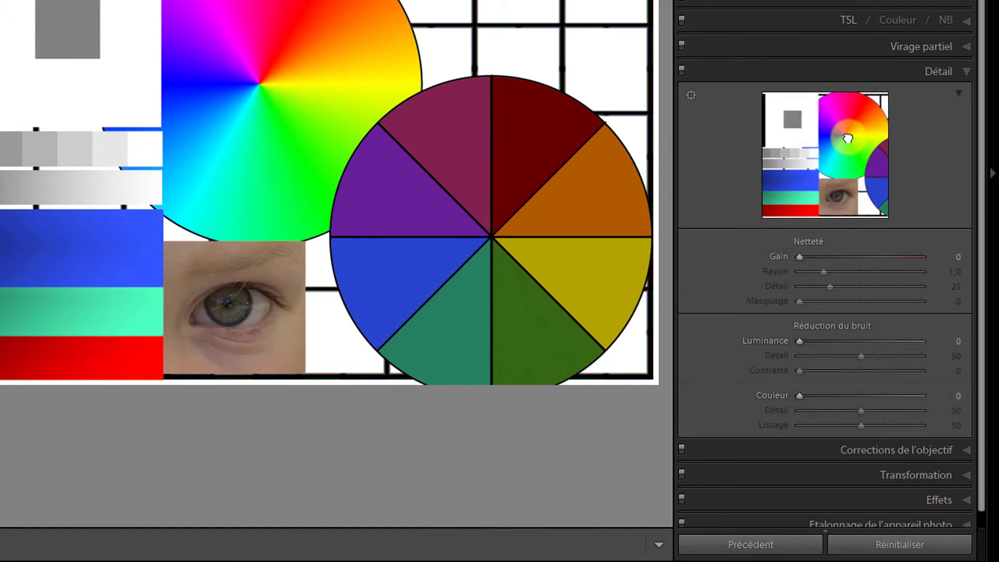
{"action": "left_click", "coordinate": [804, 130]}
{"action": "right_click", "coordinate": [804, 131]}
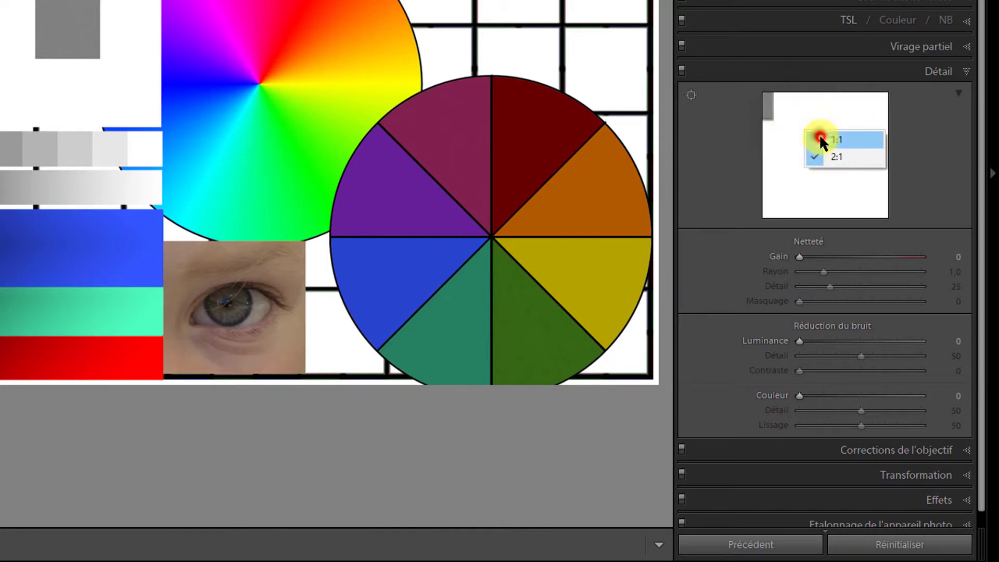
{"action": "left_click", "coordinate": [820, 138]}
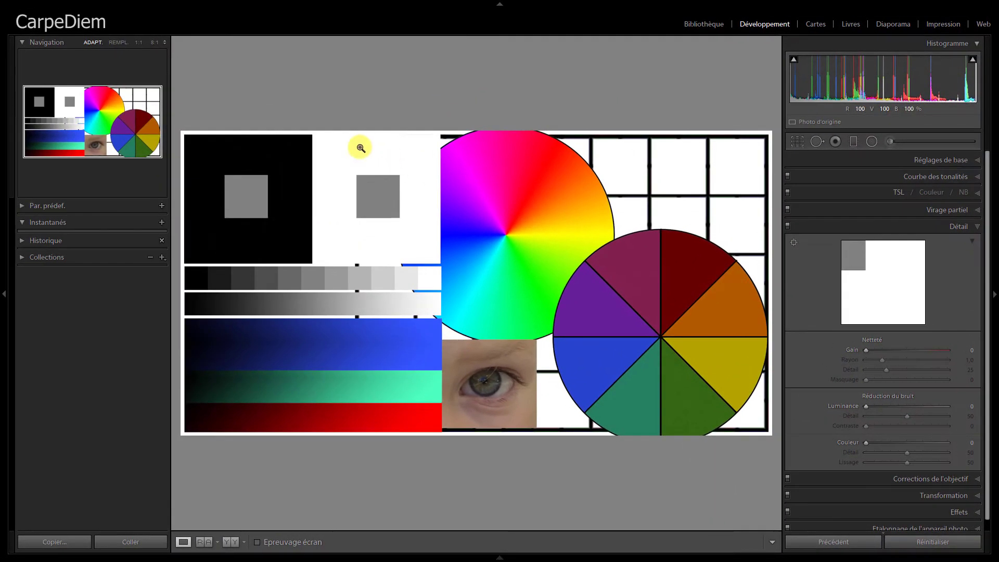
Step: Inspect the colour wheel and eye at 1:1 and 4:1, then zoom back out
{"action": "left_click", "coordinate": [138, 42]}
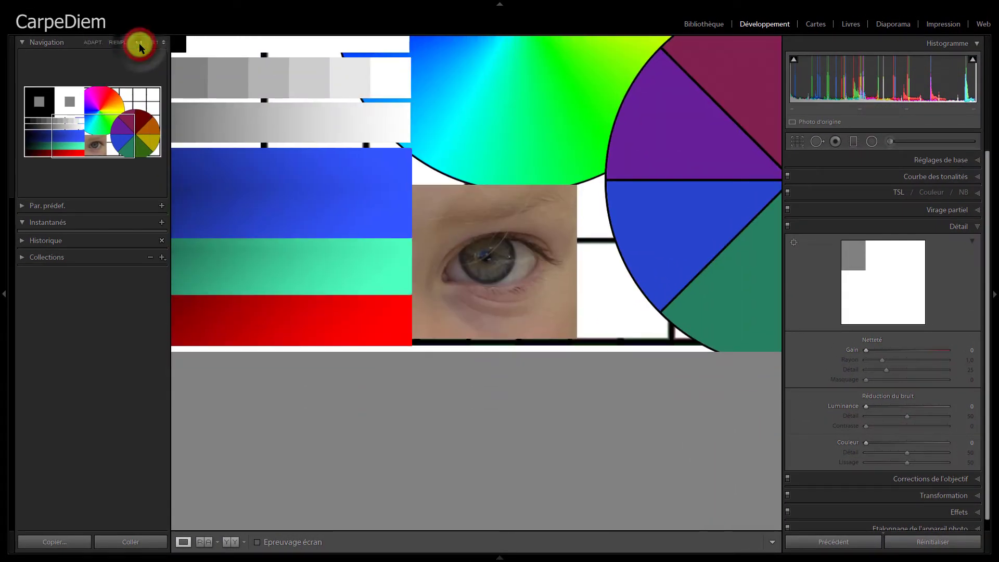
{"action": "left_click_drag", "start_coordinate": [470, 160], "coordinate": [432, 328]}
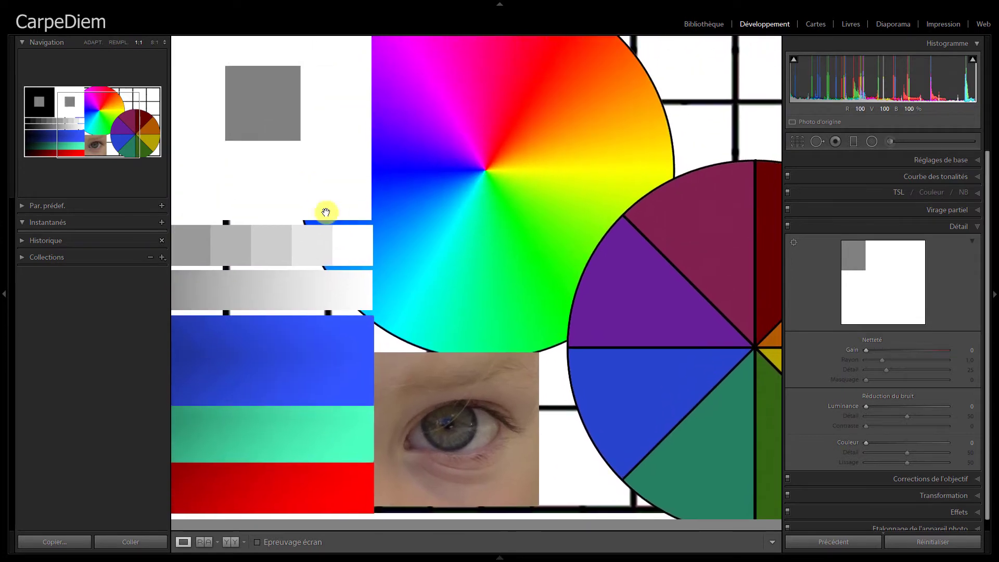
{"action": "left_click", "coordinate": [164, 42]}
{"action": "left_click", "coordinate": [140, 127]}
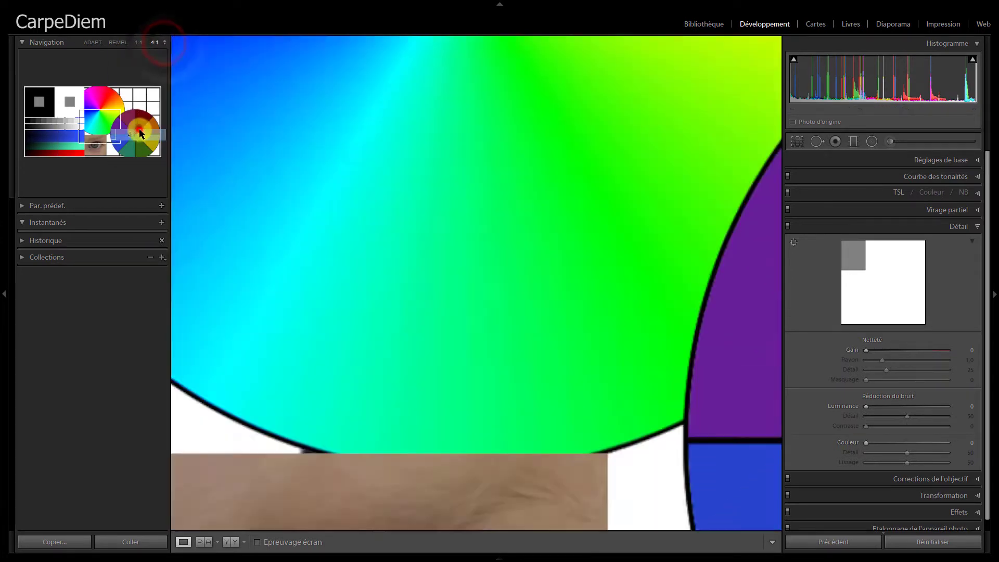
{"action": "left_click_drag", "start_coordinate": [436, 419], "coordinate": [569, 147]}
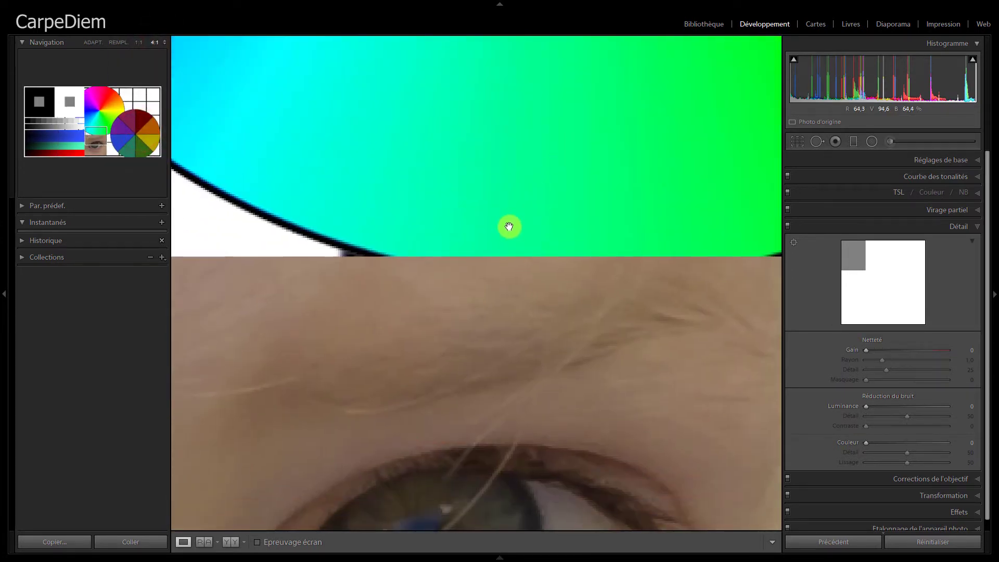
{"action": "left_click", "coordinate": [139, 42]}
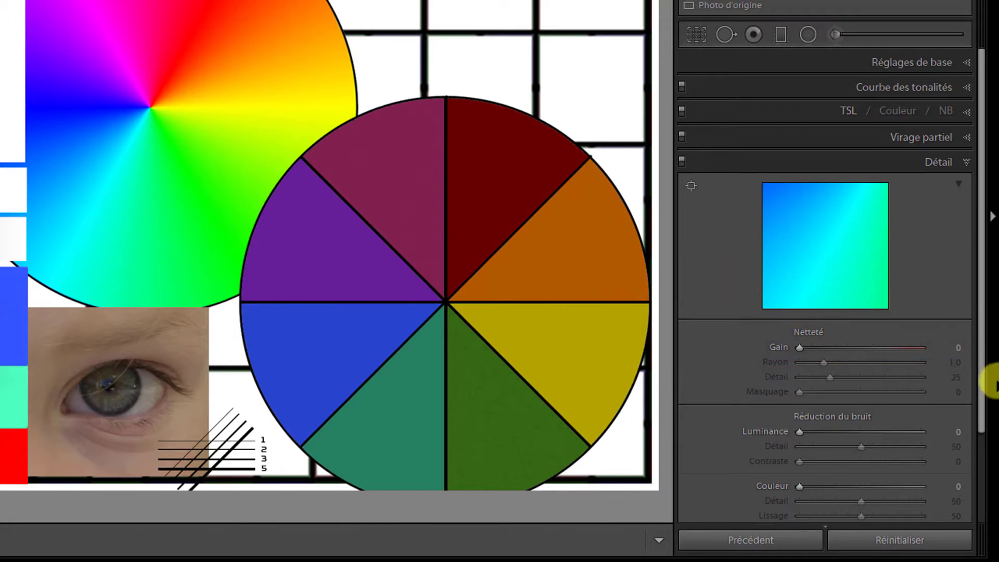
Step: Move to the mushroom photo and reset its Detail settings to sharpening 25, colour noise 25
{"action": "left_click", "coordinate": [901, 540]}
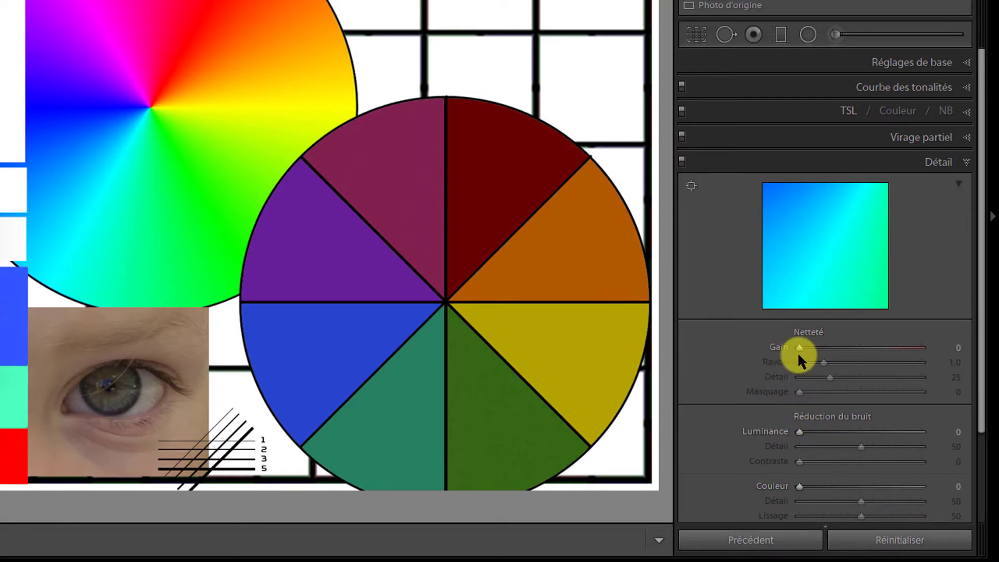
{"action": "key", "text": "ctrl+Right"}
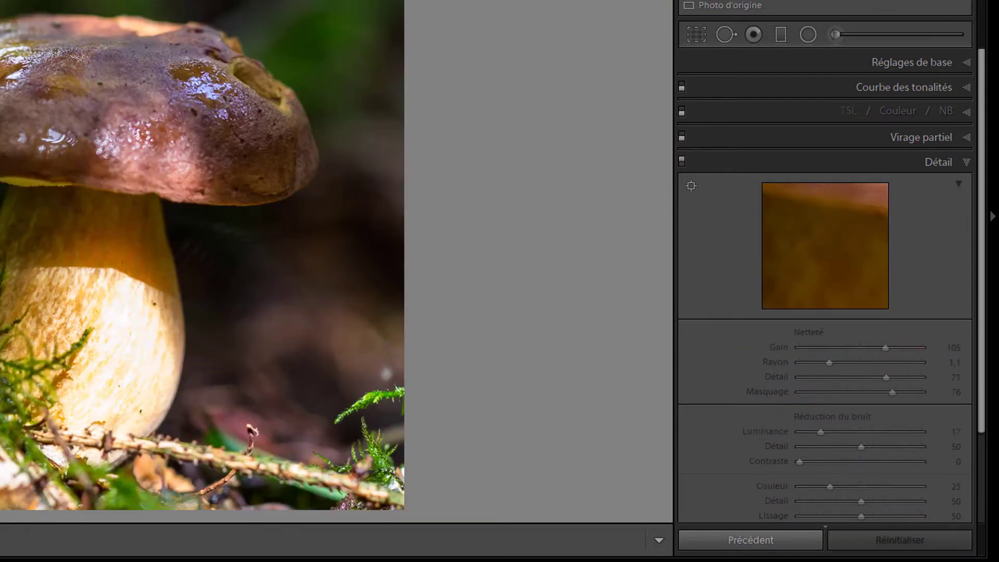
{"action": "left_click", "coordinate": [866, 538]}
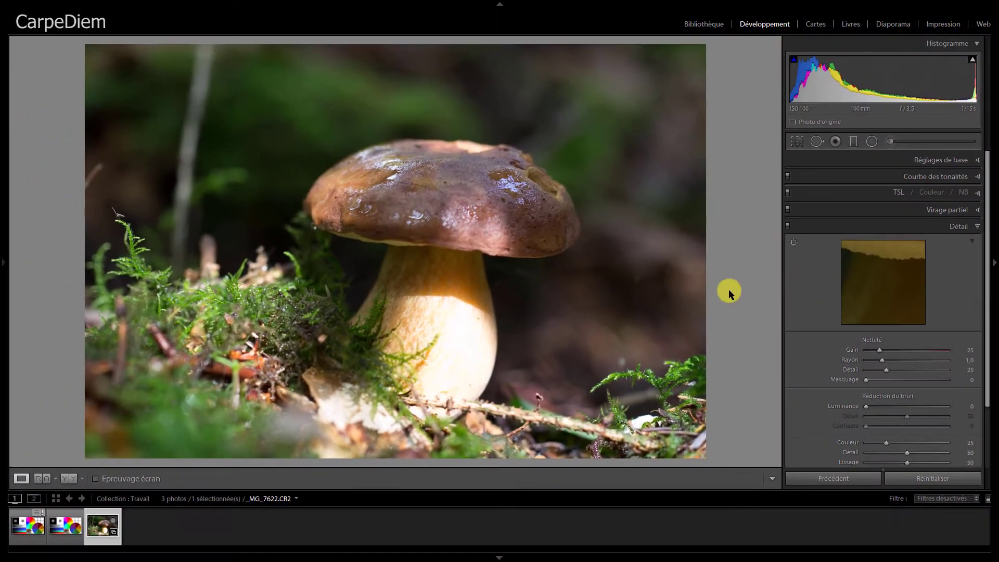
Step: Review the Export dialog's output sharpening target and strength choices, then cancel without exporting
{"action": "right_click", "coordinate": [568, 276]}
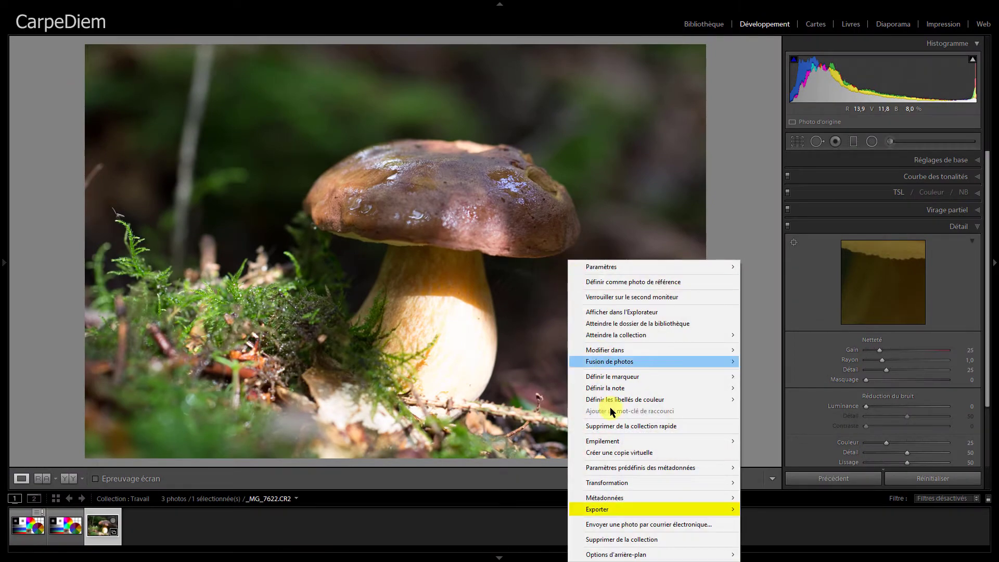
{"action": "mouse_move", "coordinate": [654, 509]}
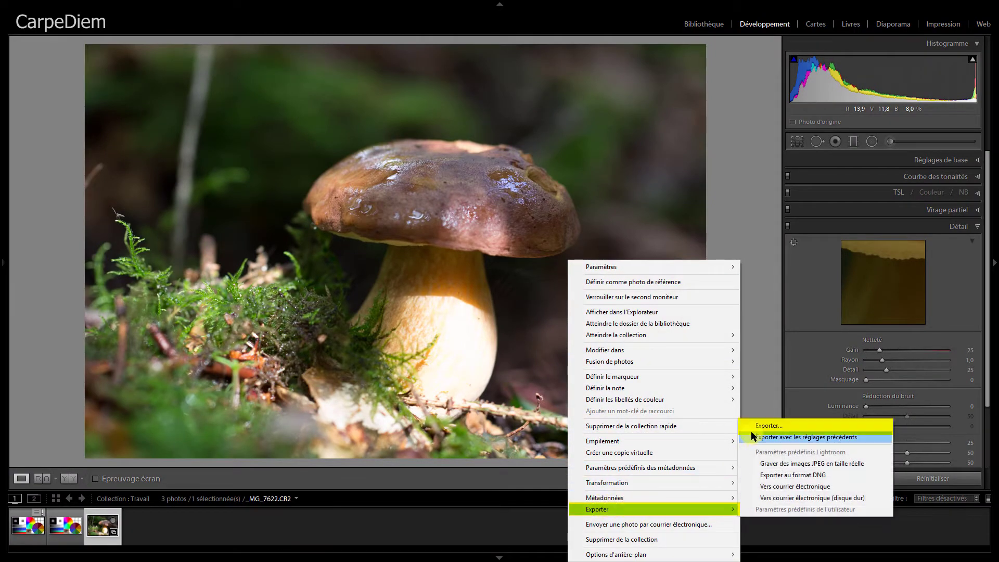
{"action": "left_click", "coordinate": [764, 427]}
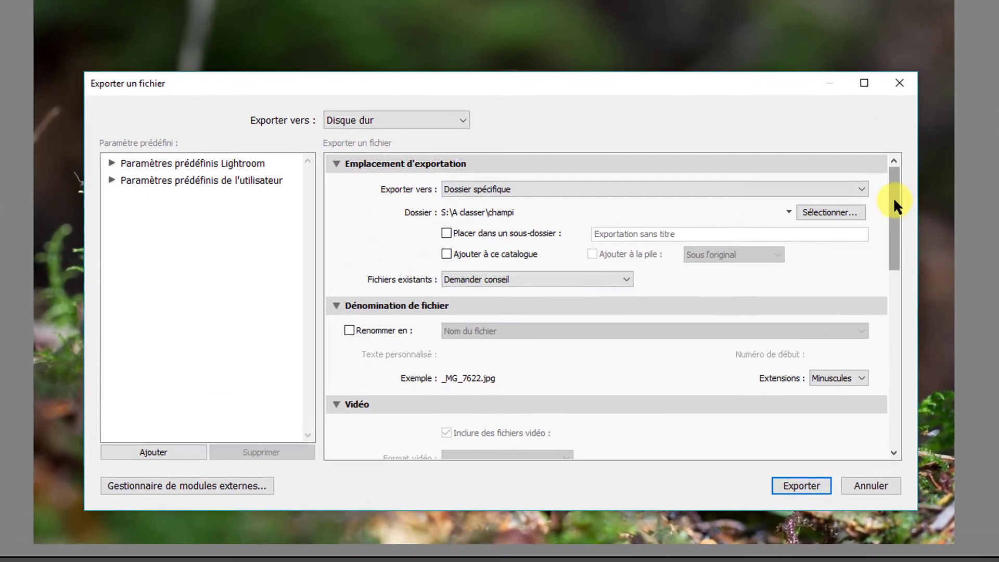
{"action": "left_click_drag", "start_coordinate": [903, 199], "coordinate": [900, 376]}
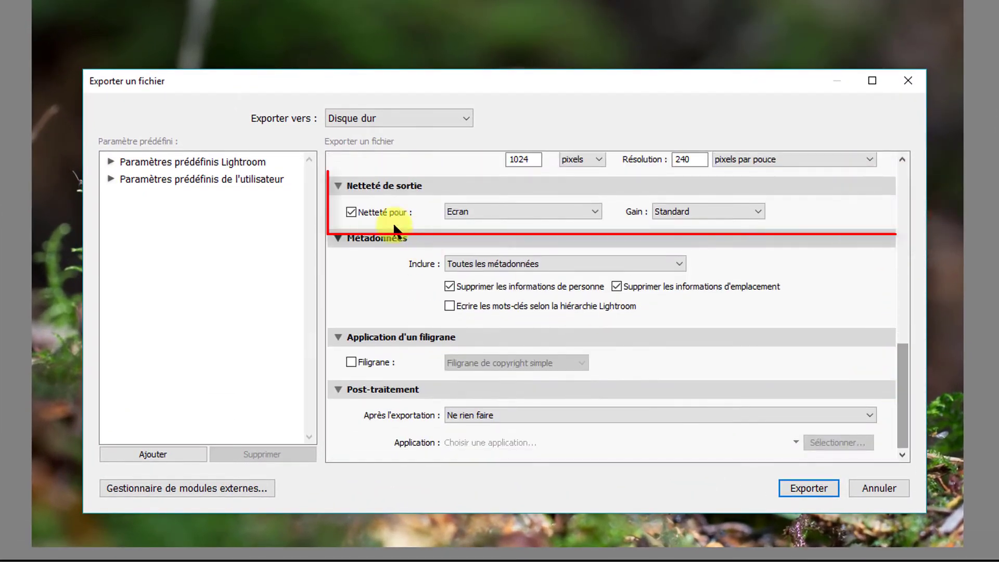
{"action": "left_click", "coordinate": [594, 210]}
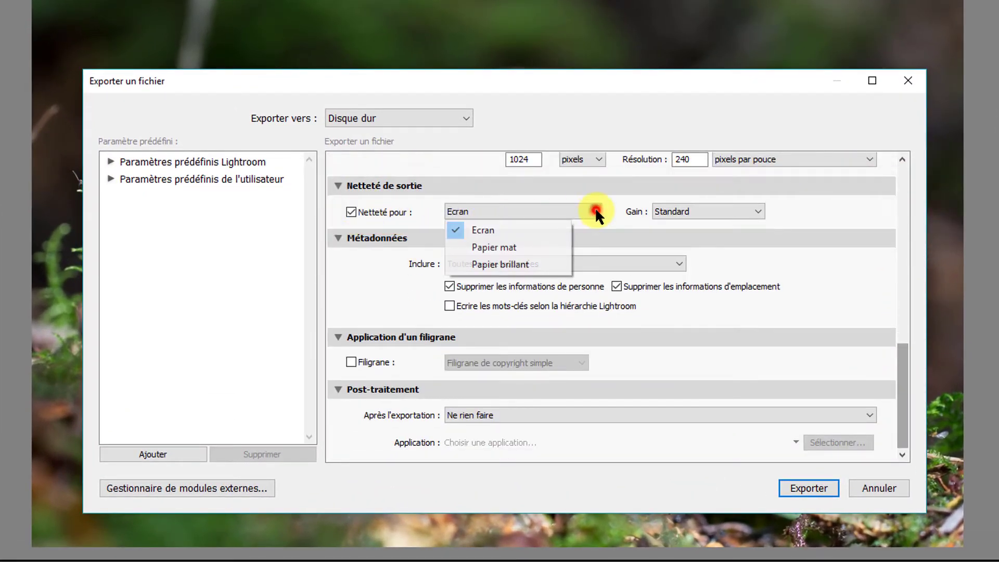
{"action": "left_click", "coordinate": [724, 209]}
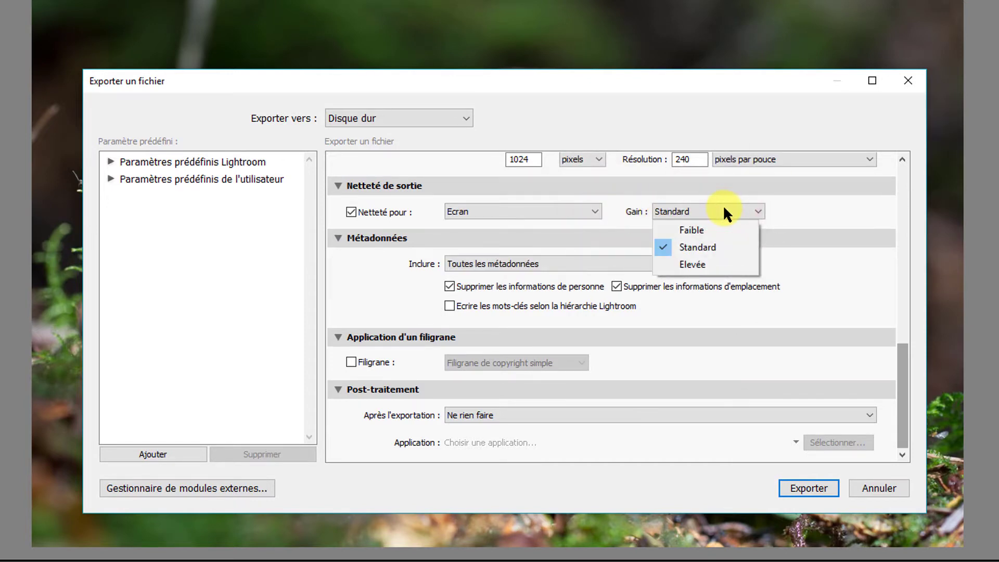
{"action": "left_click", "coordinate": [874, 487]}
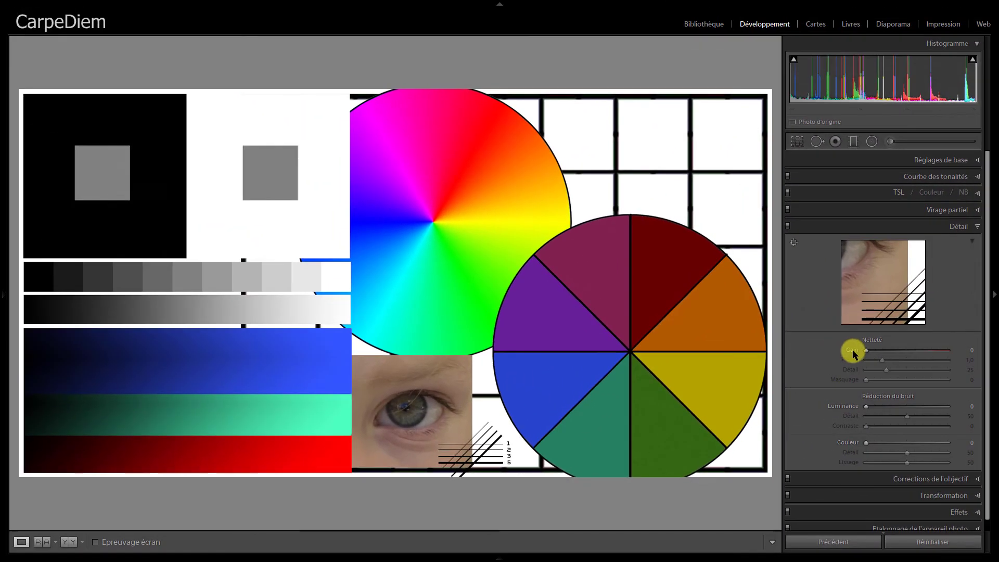
Step: Set sharpening amount to 150, comparing at 4:1 against amount 0
{"action": "left_click_drag", "start_coordinate": [866, 349], "coordinate": [948, 357]}
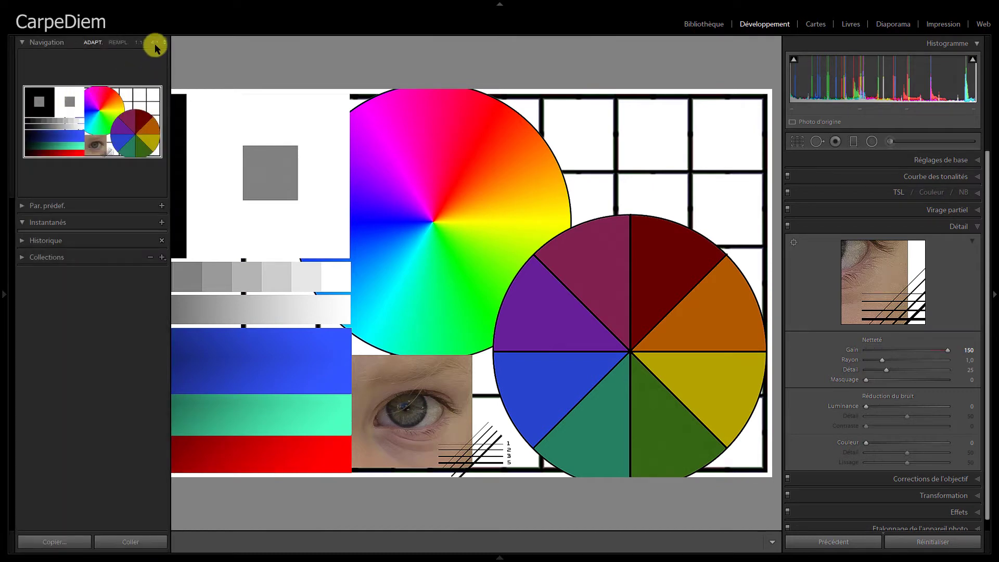
{"action": "left_click", "coordinate": [154, 42]}
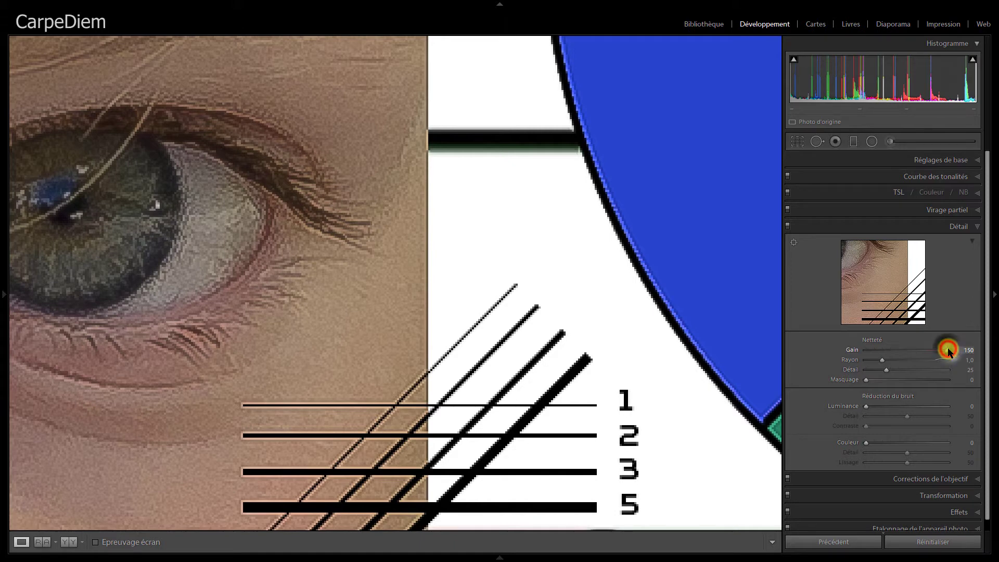
{"action": "left_click_drag", "start_coordinate": [947, 350], "coordinate": [857, 354]}
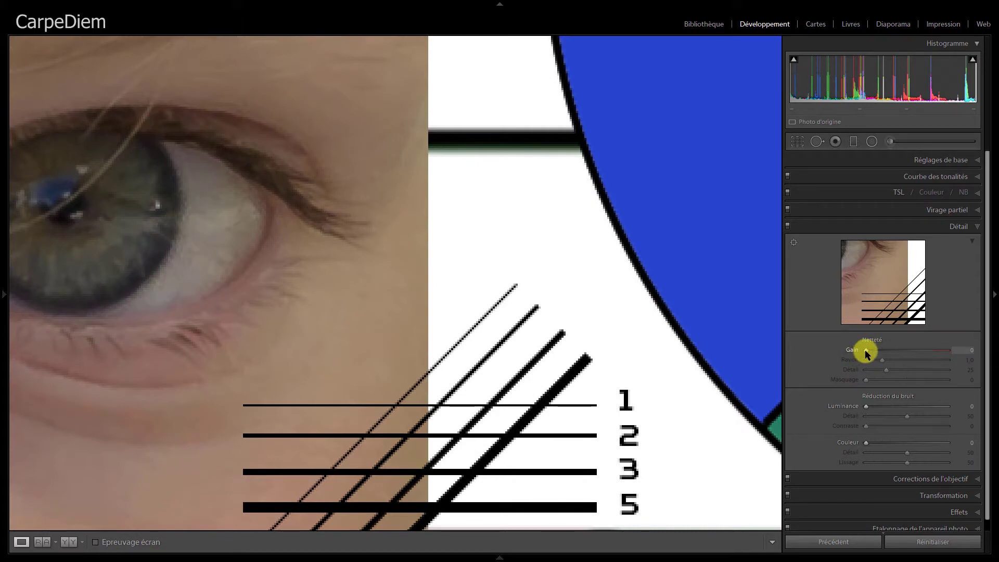
{"action": "left_click_drag", "start_coordinate": [866, 350], "coordinate": [935, 352]}
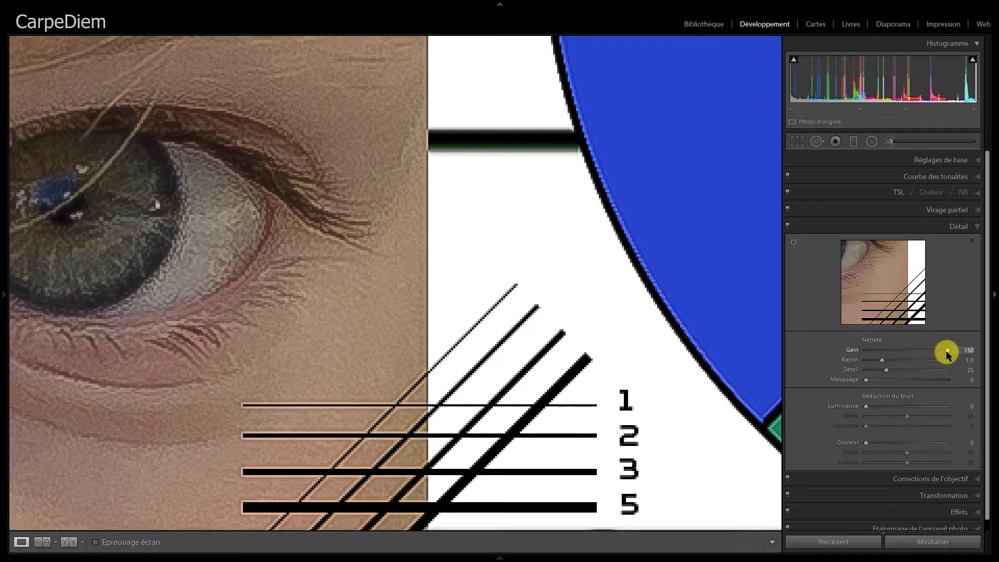
Step: Pan to the blue and grey patches and compare sharpening lowered and raised again
{"action": "left_click", "coordinate": [144, 136]}
{"action": "left_click_drag", "start_coordinate": [353, 227], "coordinate": [644, 280]}
{"action": "left_click", "coordinate": [142, 183]}
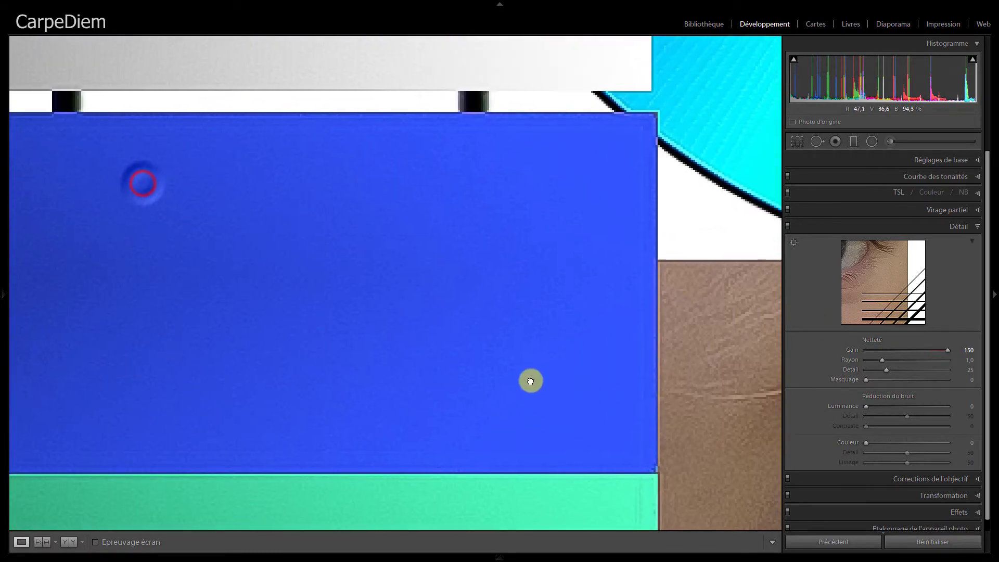
{"action": "left_click_drag", "start_coordinate": [530, 381], "coordinate": [592, 431]}
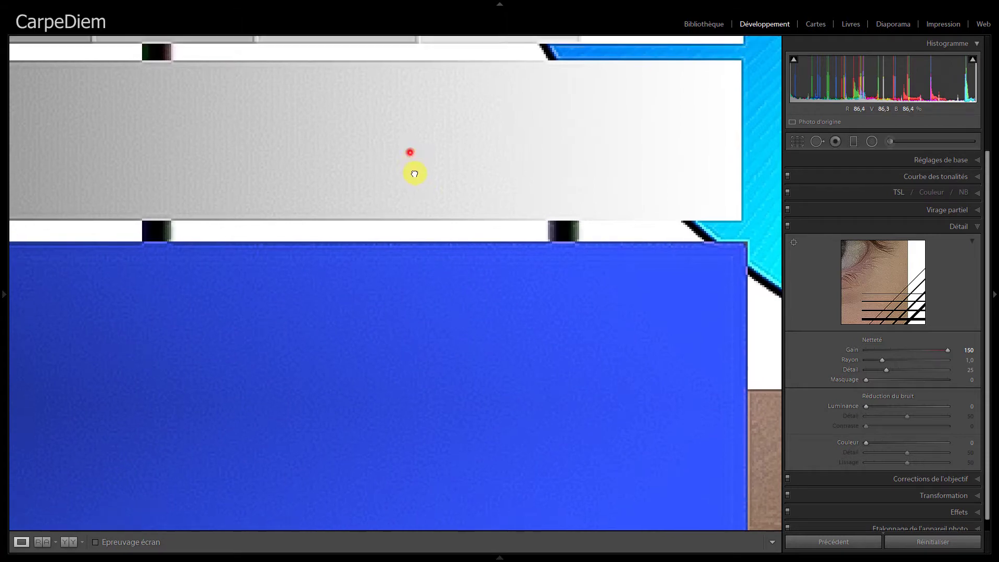
{"action": "left_click_drag", "start_coordinate": [414, 174], "coordinate": [453, 307]}
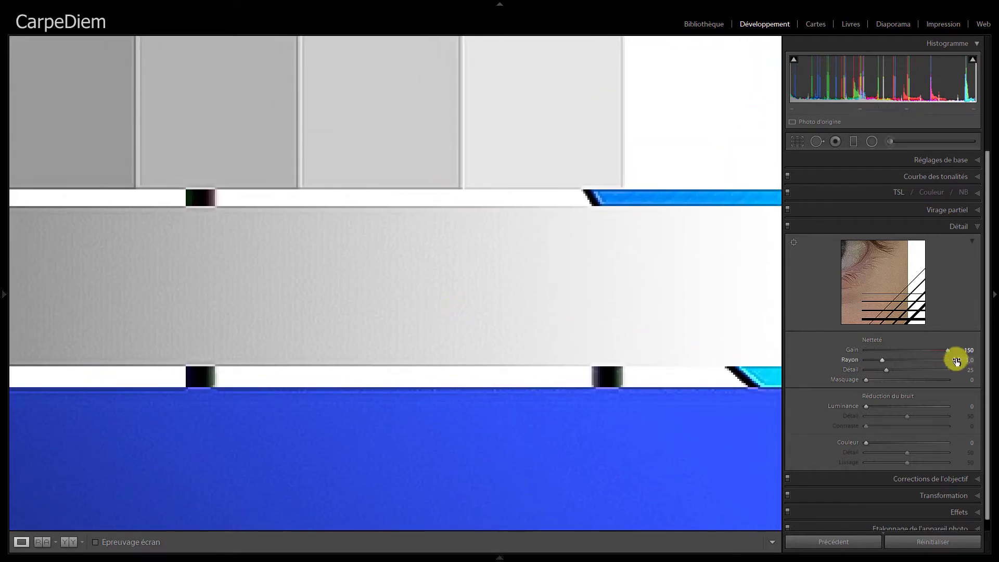
{"action": "left_click_drag", "start_coordinate": [947, 349], "coordinate": [840, 346]}
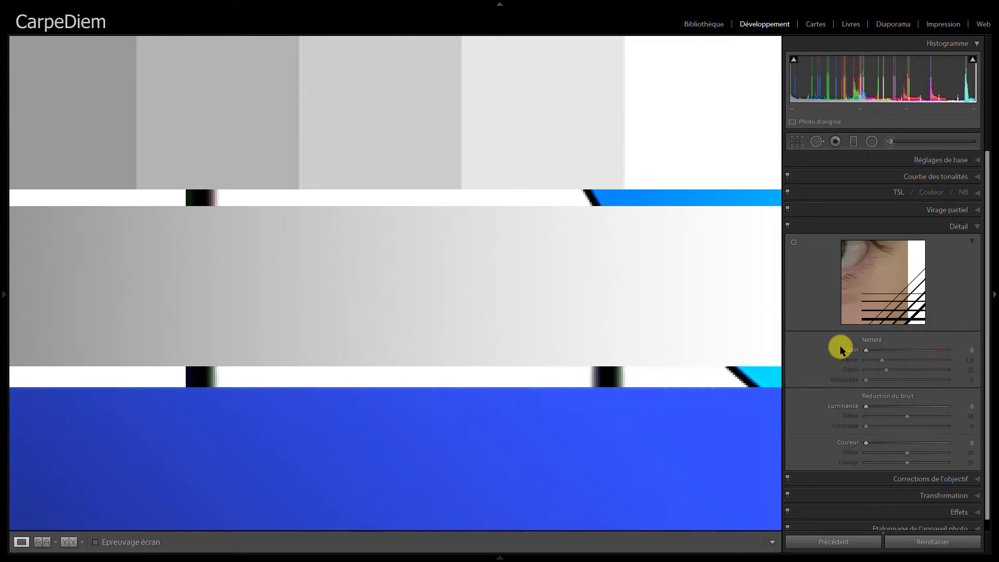
{"action": "left_click_drag", "start_coordinate": [864, 350], "coordinate": [954, 356]}
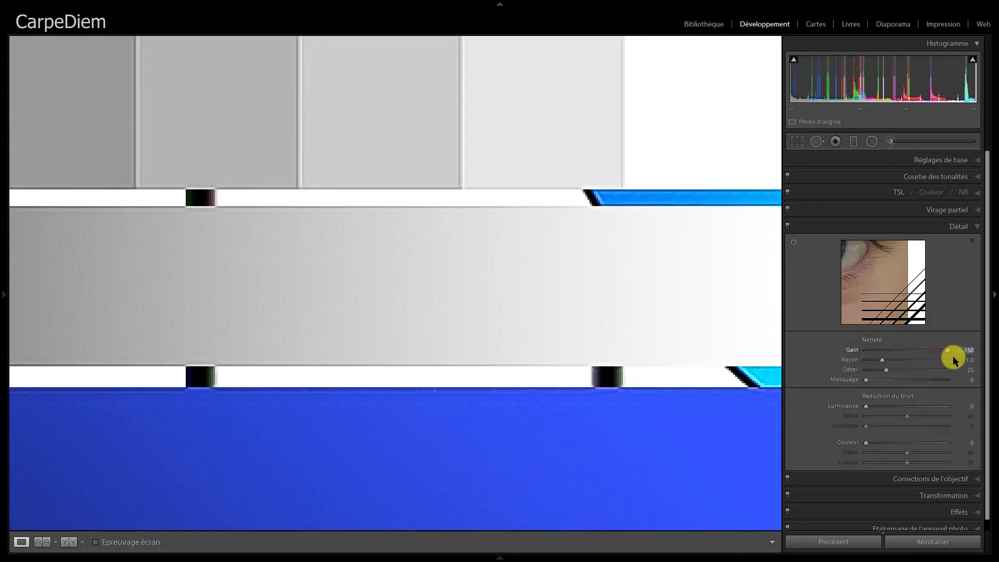
Step: Check the eye at 1:1, set sharpening amount to 0, and preview it in grayscale
{"action": "left_click", "coordinate": [727, 415]}
{"action": "mouse_move", "coordinate": [285, 124]}
{"action": "left_mouse_down"}
{"action": "mouse_move", "coordinate": [571, 334]}
{"action": "mouse_move", "coordinate": [494, 316]}
{"action": "left_mouse_up"}
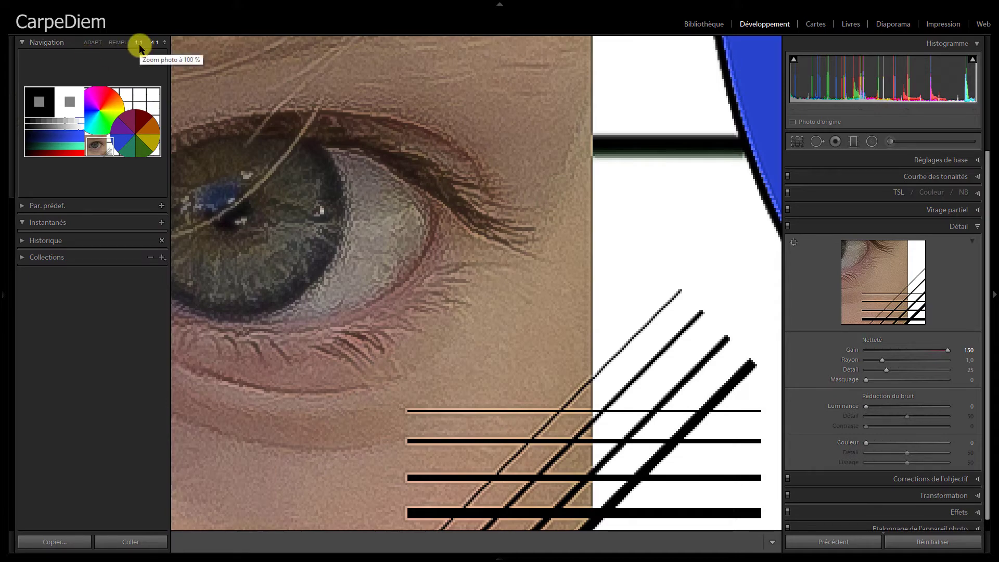
{"action": "left_click", "coordinate": [138, 46]}
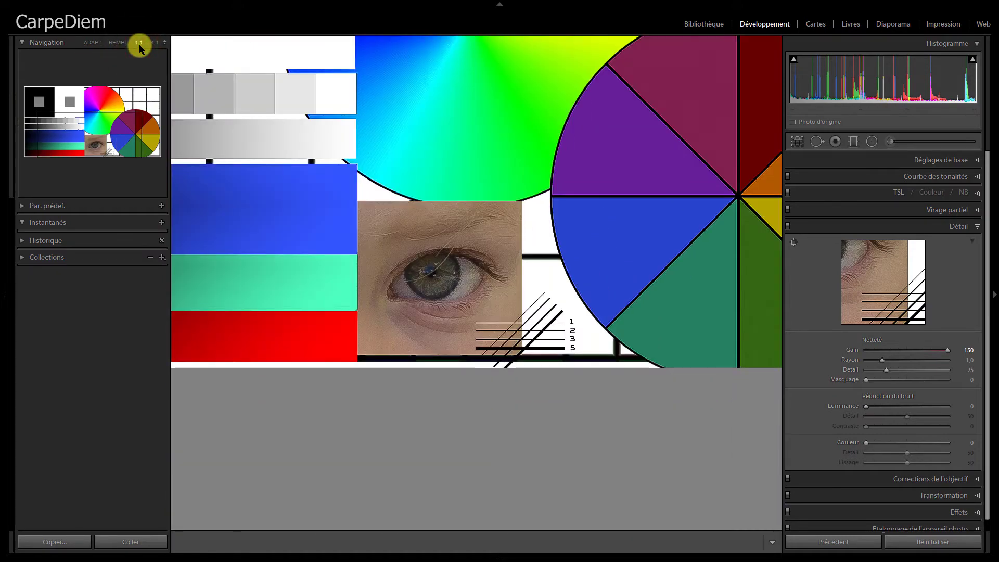
{"action": "left_click_drag", "start_coordinate": [459, 185], "coordinate": [451, 353]}
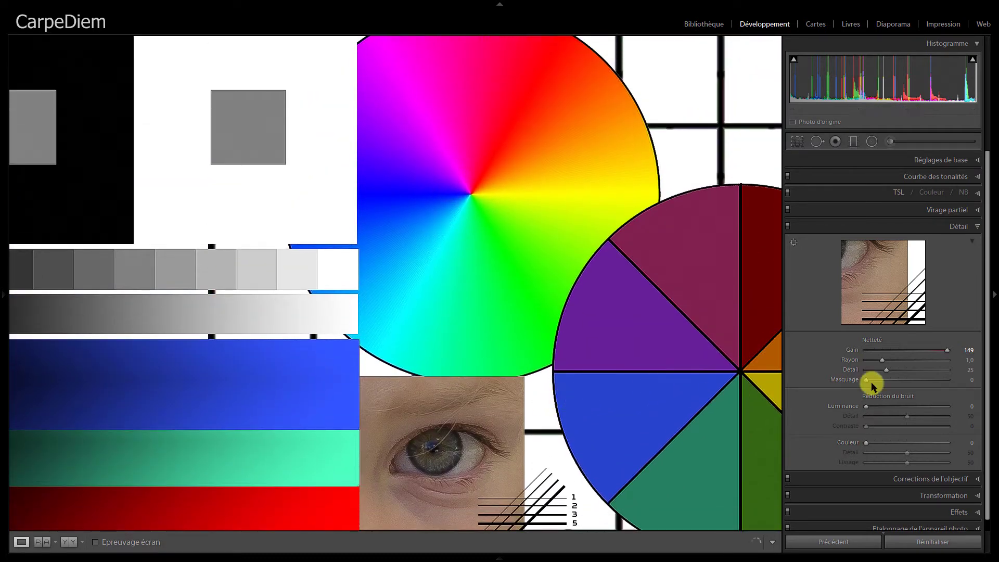
{"action": "left_click", "coordinate": [946, 349]}
{"action": "left_click_drag", "start_coordinate": [946, 351], "coordinate": [863, 356]}
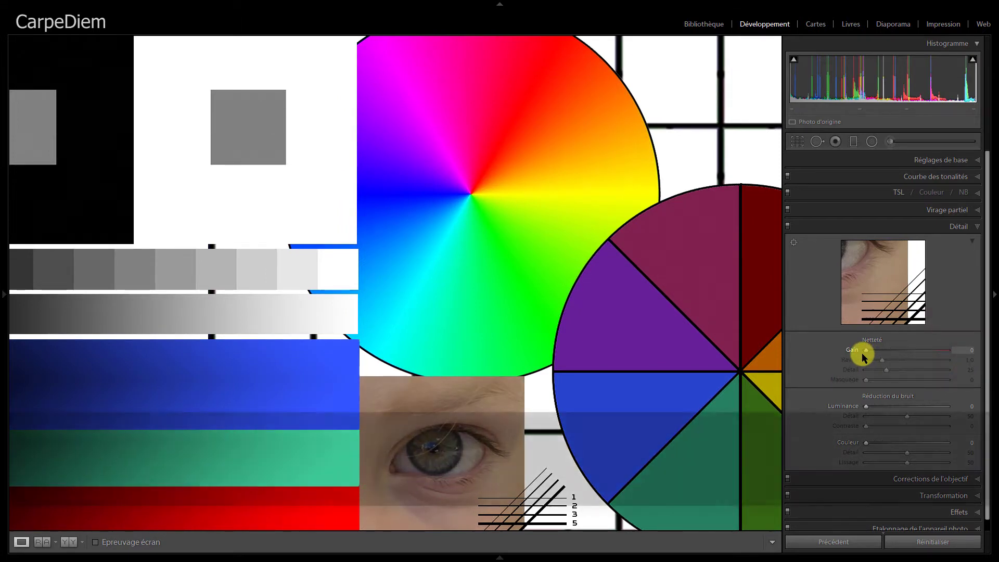
{"action": "left_click", "coordinate": [865, 349], "text": "alt"}
{"action": "mouse_move", "coordinate": [872, 354]}
{"action": "left_mouse_down"}
{"action": "mouse_move", "coordinate": [920, 355]}
{"action": "mouse_move", "coordinate": [832, 352]}
{"action": "left_mouse_up"}
{"action": "mouse_move", "coordinate": [4, 294]}
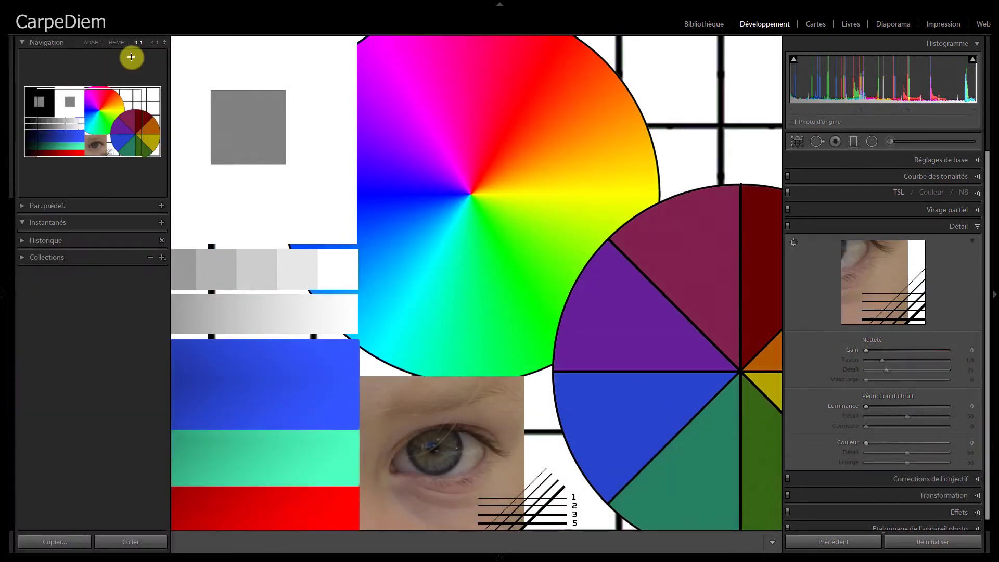
Step: Zoom in on the eye, preview sharpening in grayscale, then return the amount to 0
{"action": "left_click", "coordinate": [156, 45]}
{"action": "mouse_move", "coordinate": [549, 484]}
{"action": "left_mouse_down"}
{"action": "mouse_move", "coordinate": [470, 349]}
{"action": "mouse_move", "coordinate": [538, 85]}
{"action": "left_mouse_up"}
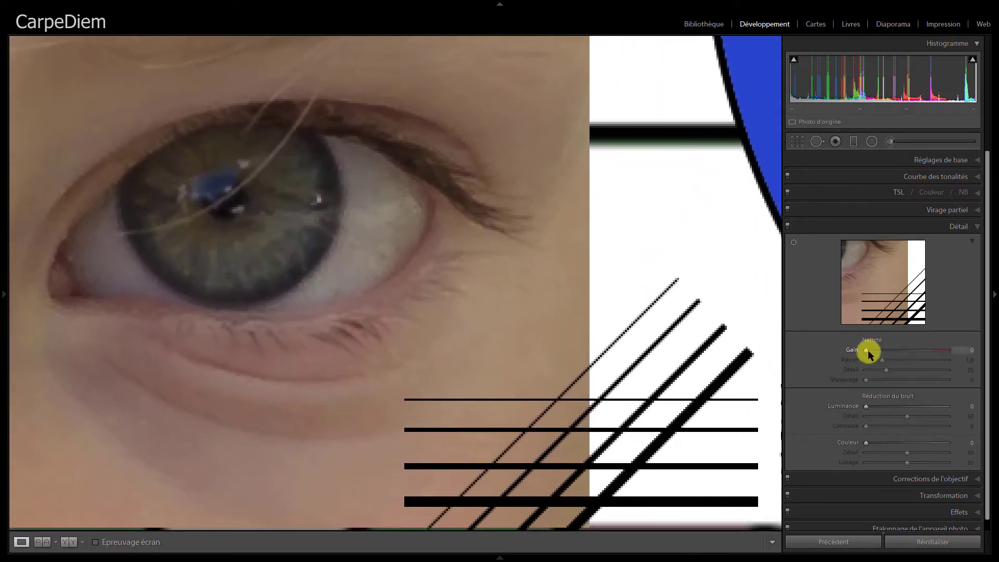
{"action": "left_click", "coordinate": [866, 350], "text": "alt"}
{"action": "left_click_drag", "start_coordinate": [867, 352], "coordinate": [945, 354]}
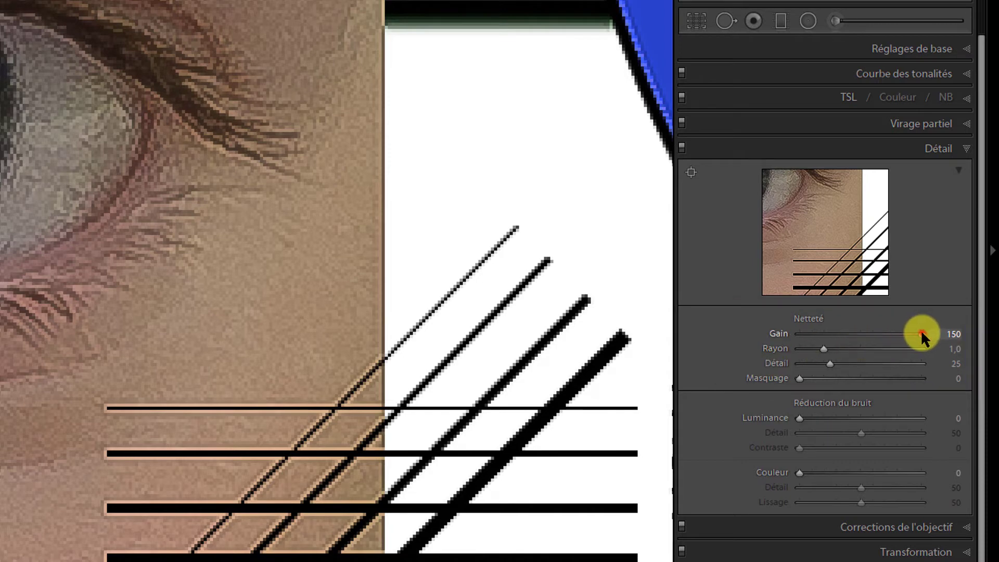
{"action": "left_click_drag", "start_coordinate": [921, 333], "coordinate": [791, 333]}
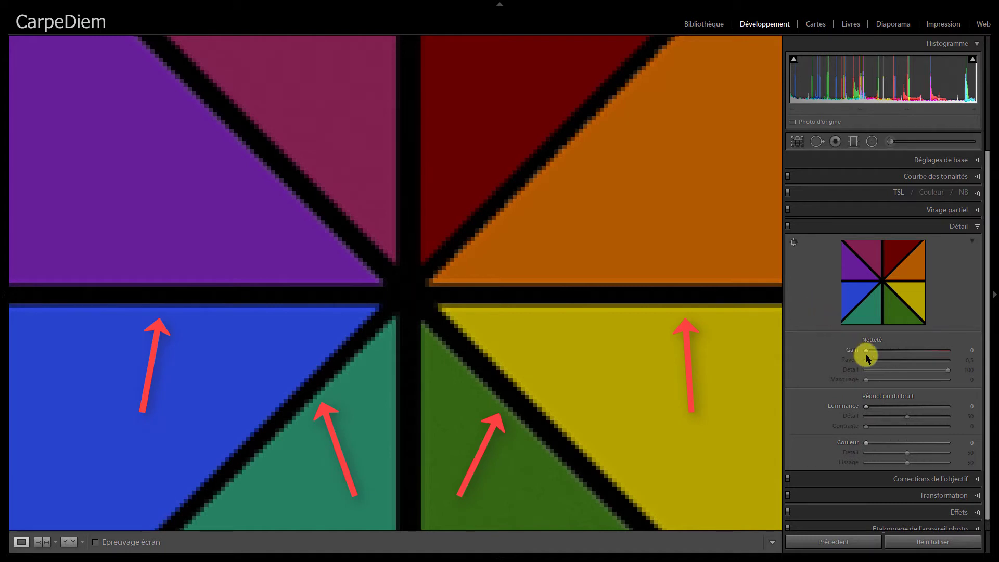
Step: Raise sharpening amount to 150 and widen the radius to 3.0
{"action": "left_click_drag", "start_coordinate": [867, 351], "coordinate": [868, 350]}
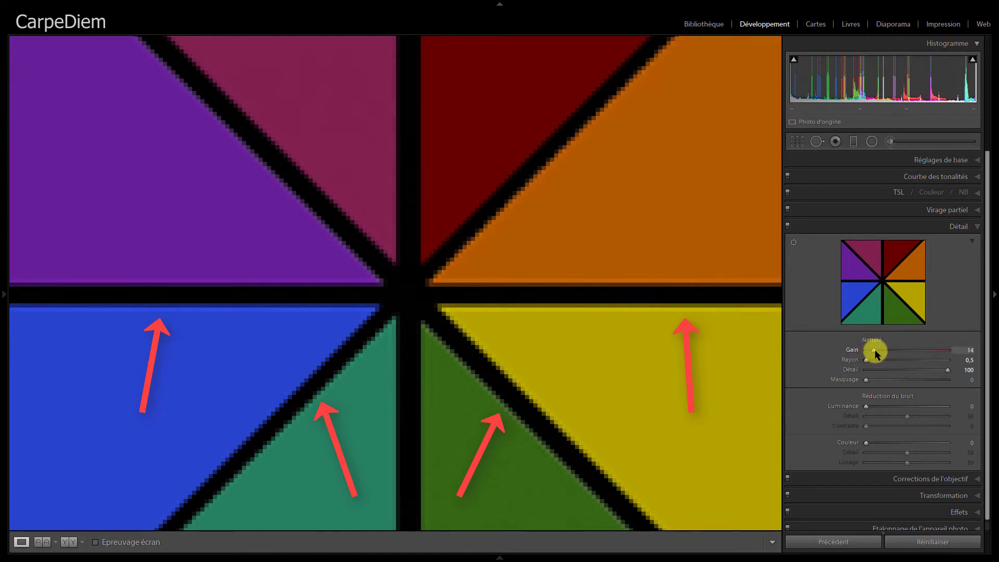
{"action": "left_click_drag", "start_coordinate": [881, 350], "coordinate": [945, 352]}
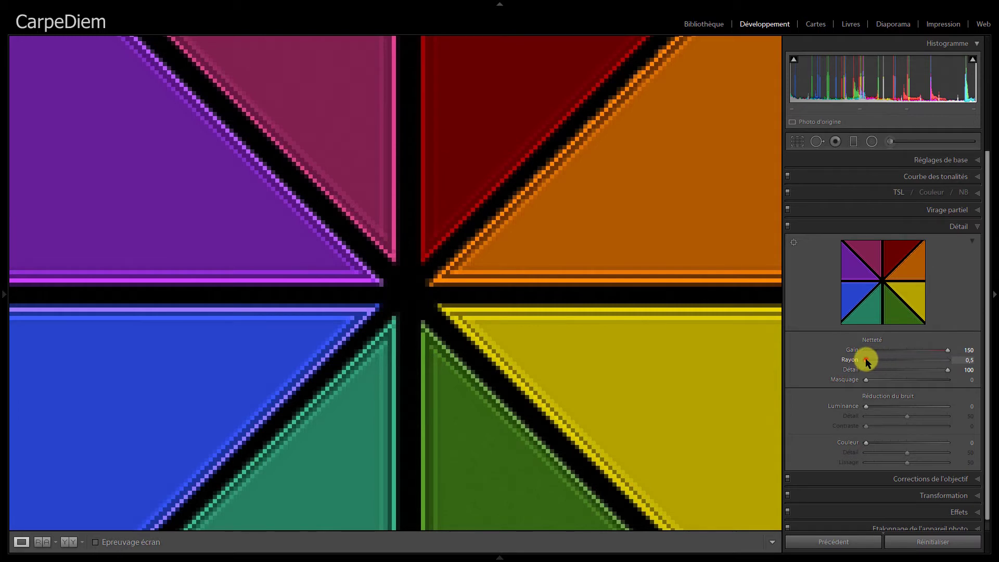
{"action": "left_click_drag", "start_coordinate": [866, 359], "coordinate": [948, 363]}
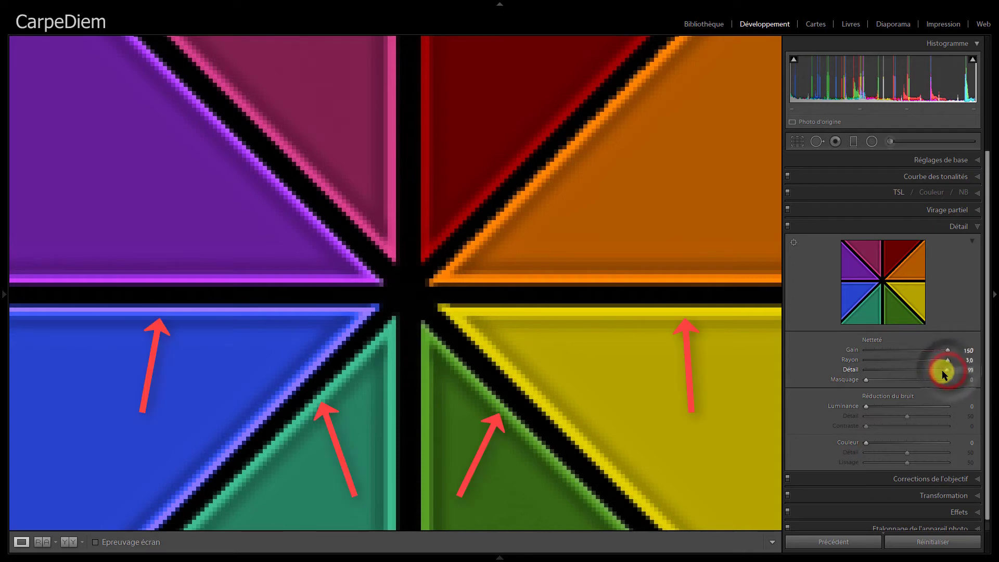
Step: Lower sharpening to amount 64, radius 1.7 and detail 21
{"action": "mouse_move", "coordinate": [947, 369]}
{"action": "left_mouse_down"}
{"action": "mouse_move", "coordinate": [859, 373]}
{"action": "mouse_move", "coordinate": [945, 379]}
{"action": "left_mouse_up"}
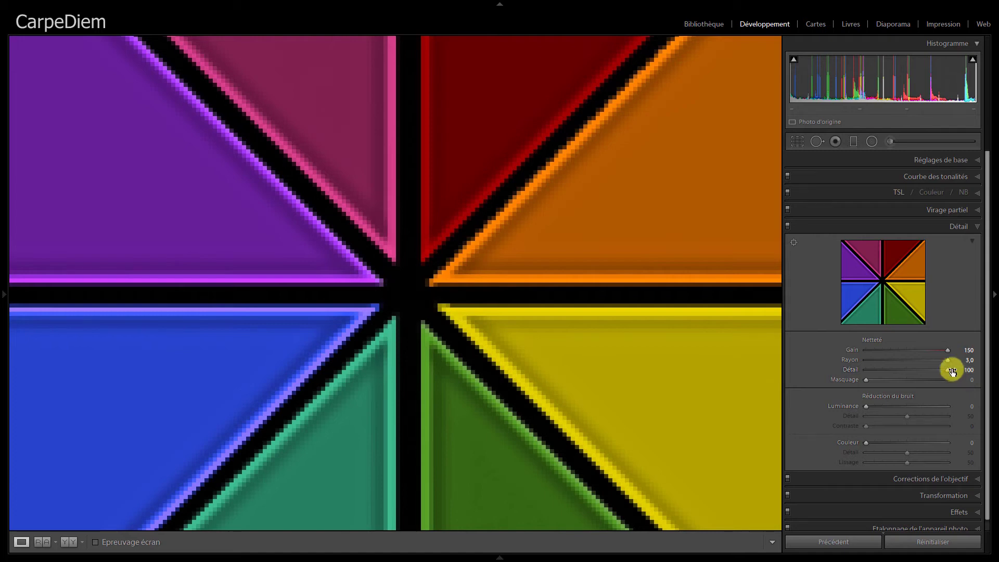
{"action": "left_click", "coordinate": [947, 360]}
{"action": "left_click_drag", "start_coordinate": [948, 360], "coordinate": [872, 365]}
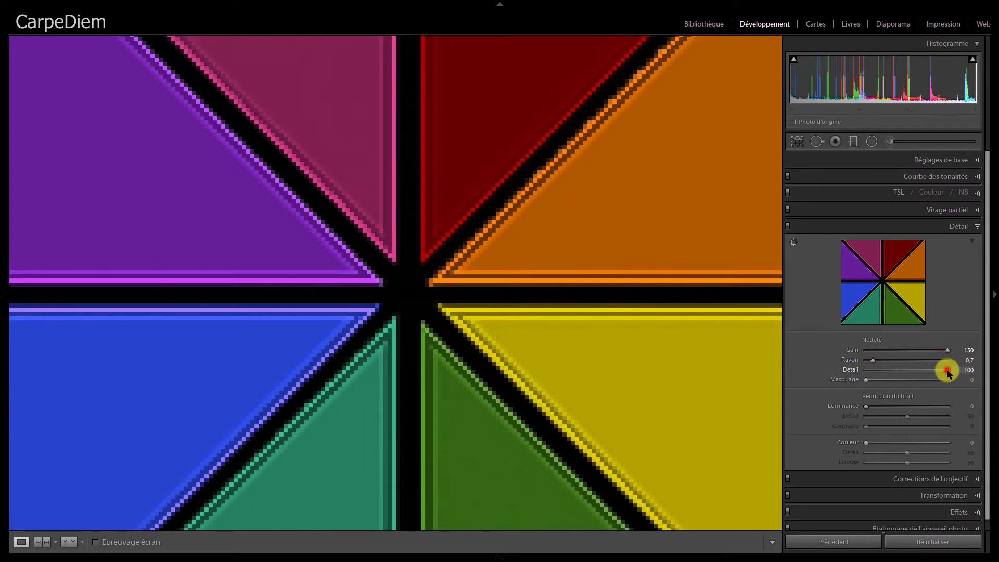
{"action": "left_click_drag", "start_coordinate": [948, 370], "coordinate": [885, 370]}
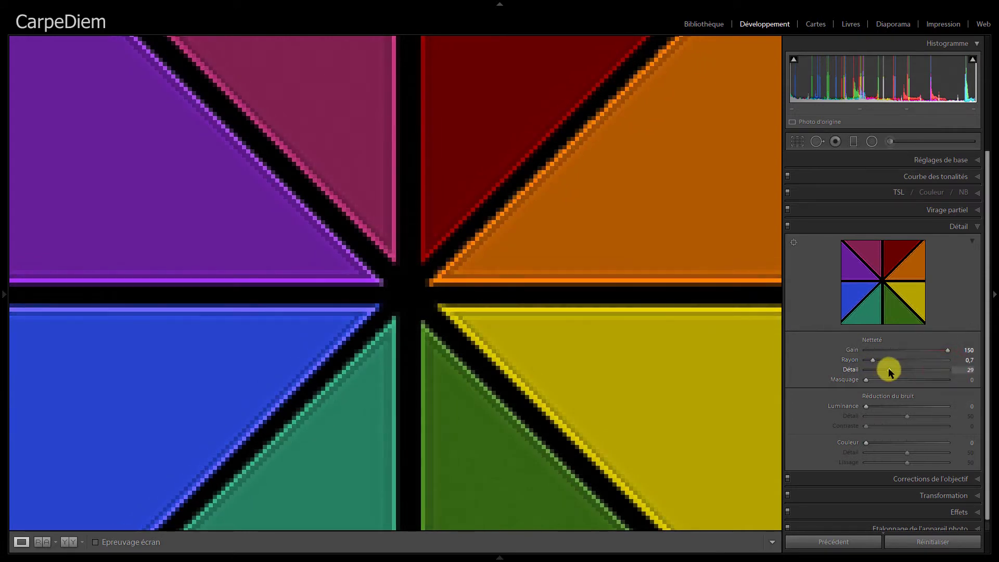
{"action": "mouse_move", "coordinate": [948, 350]}
{"action": "left_mouse_down"}
{"action": "mouse_move", "coordinate": [901, 350]}
{"action": "mouse_move", "coordinate": [907, 361]}
{"action": "left_mouse_up"}
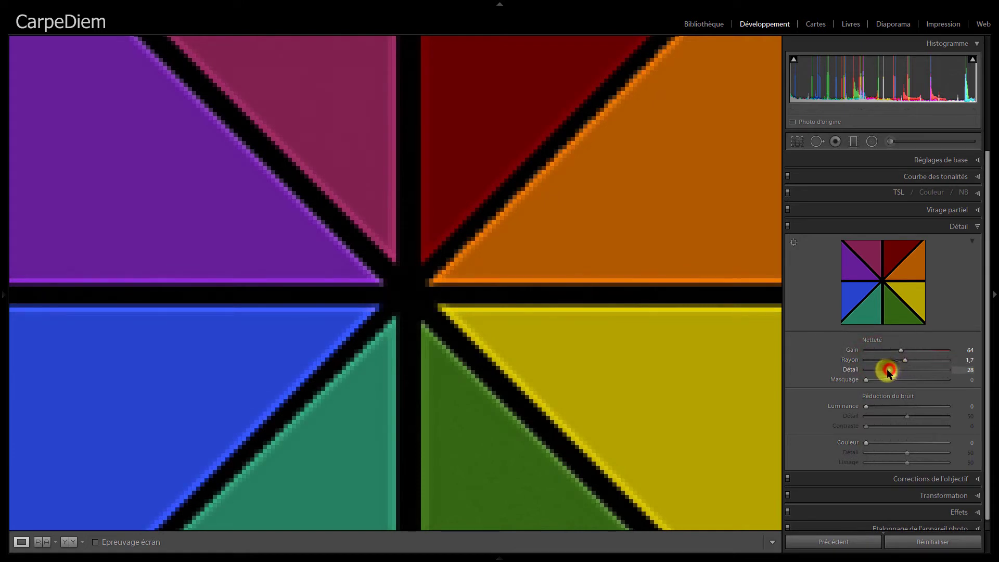
{"action": "left_click_drag", "start_coordinate": [890, 370], "coordinate": [883, 372]}
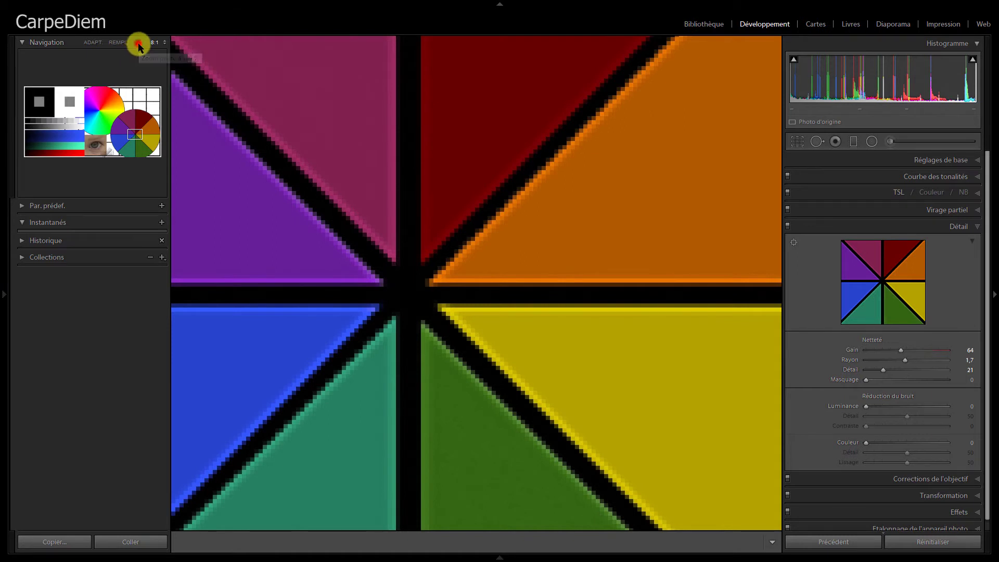
Step: Zoom the chart to 1:1, reset Radius and Detail, and raise sharpening Amount to 142
{"action": "left_click", "coordinate": [138, 44]}
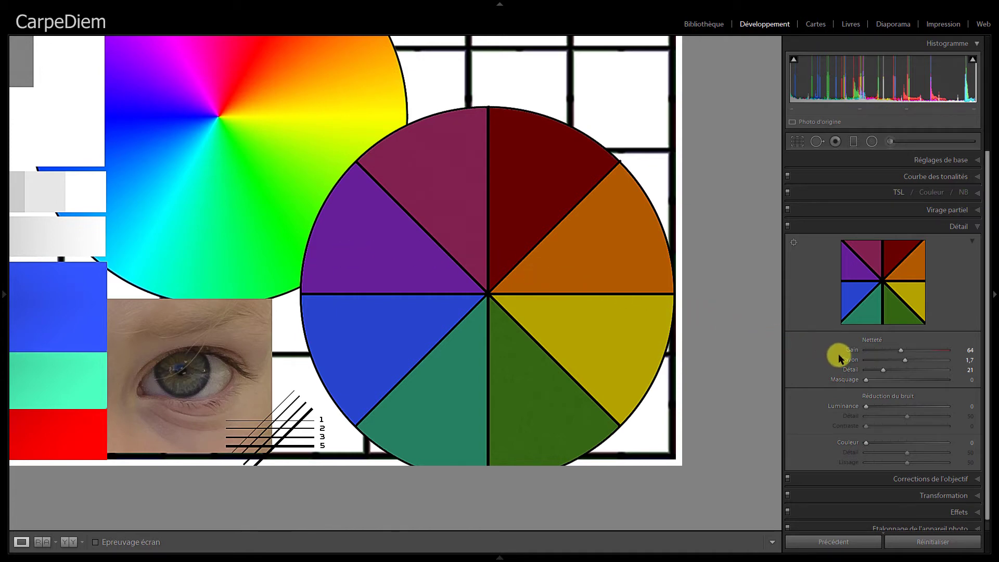
{"action": "double_click", "coordinate": [855, 360]}
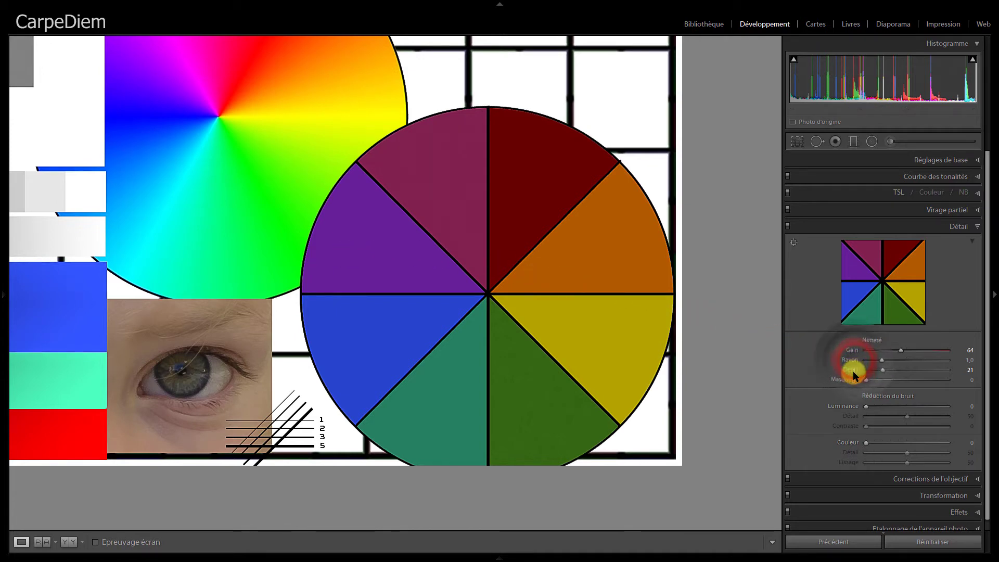
{"action": "double_click", "coordinate": [854, 371]}
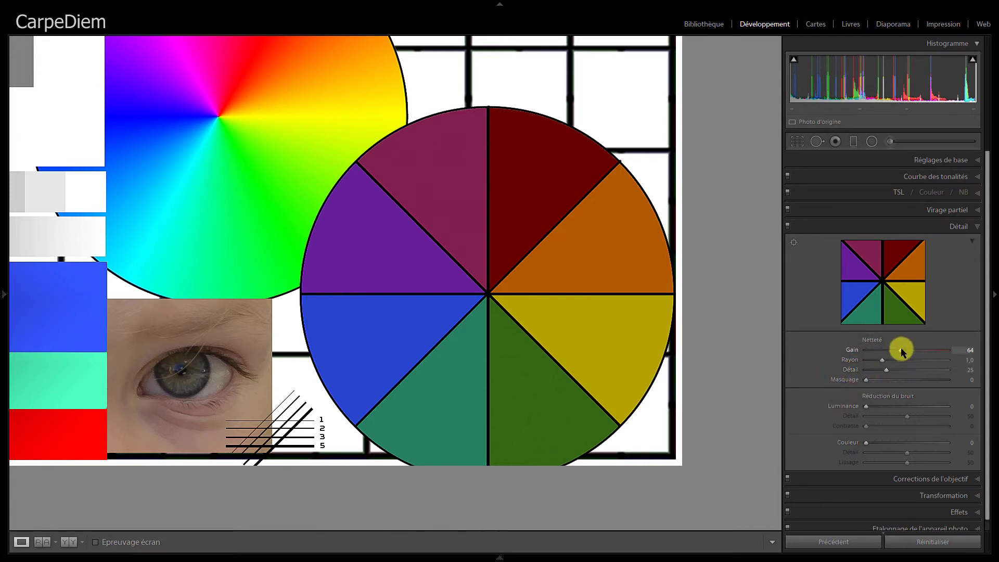
{"action": "left_click_drag", "start_coordinate": [901, 349], "coordinate": [956, 349]}
{"action": "left_click_drag", "start_coordinate": [891, 352], "coordinate": [895, 354]}
Step: Set Radius to 1.2 and Detail to 50 using the Alt greyscale preview
{"action": "left_click", "coordinate": [868, 382]}
{"action": "key", "text": "alt"}
{"action": "mouse_move", "coordinate": [883, 361]}
{"action": "left_mouse_down"}
{"action": "mouse_move", "coordinate": [949, 365]}
{"action": "mouse_move", "coordinate": [880, 363]}
{"action": "left_mouse_up"}
{"action": "mouse_move", "coordinate": [863, 361]}
{"action": "left_mouse_down"}
{"action": "mouse_move", "coordinate": [948, 356]}
{"action": "mouse_move", "coordinate": [891, 364]}
{"action": "mouse_move", "coordinate": [931, 361]}
{"action": "mouse_move", "coordinate": [913, 366]}
{"action": "mouse_move", "coordinate": [888, 361]}
{"action": "mouse_move", "coordinate": [930, 361]}
{"action": "mouse_move", "coordinate": [887, 358]}
{"action": "mouse_move", "coordinate": [904, 370]}
{"action": "left_mouse_up"}
{"action": "left_click", "coordinate": [885, 370], "text": "alt"}
{"action": "left_click", "coordinate": [917, 360], "text": "alt"}
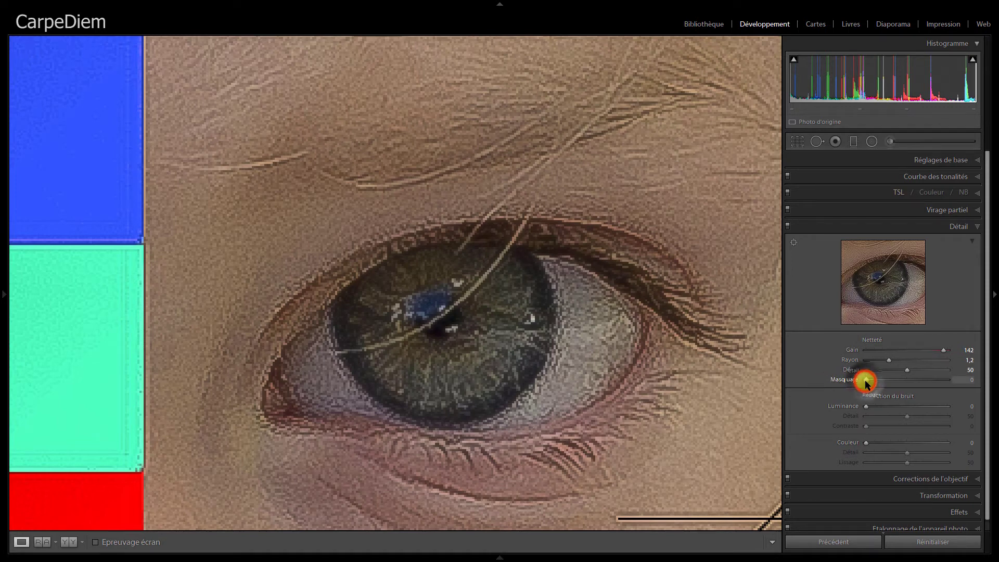
Step: Trial Masking at full and at 75, return it to 0, then leave the eye close-up
{"action": "left_click_drag", "start_coordinate": [865, 381], "coordinate": [878, 380]}
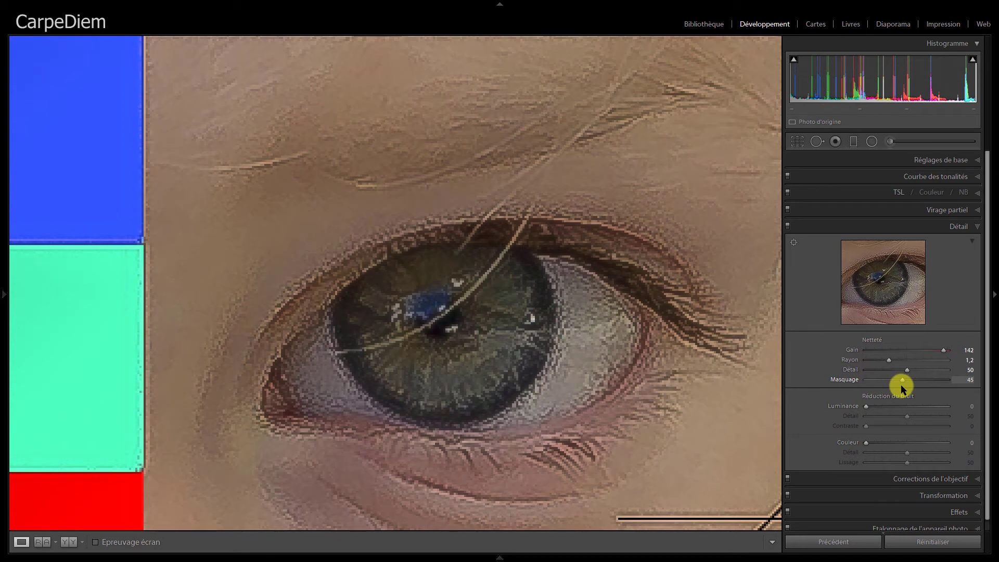
{"action": "left_click_drag", "start_coordinate": [901, 385], "coordinate": [950, 384]}
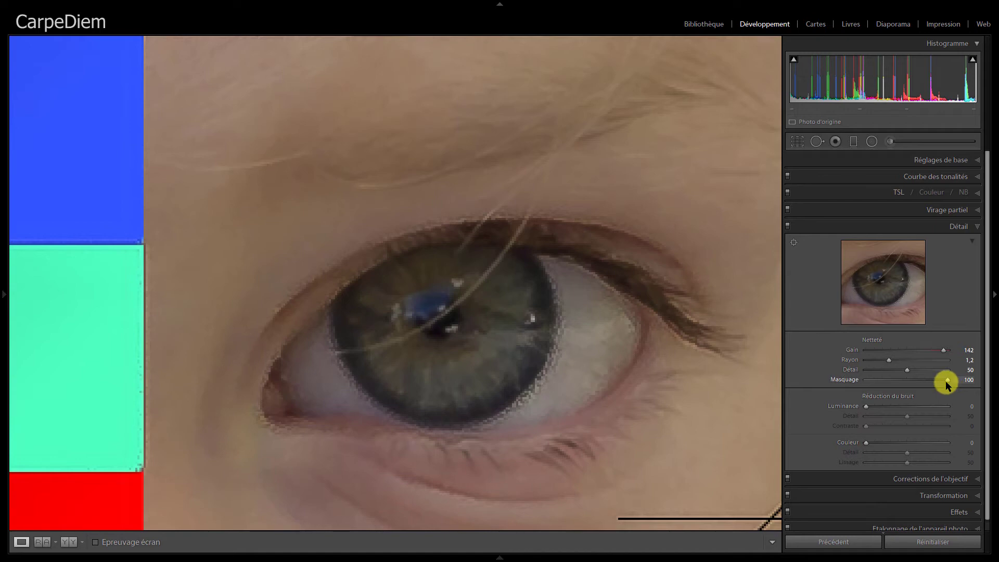
{"action": "double_click", "coordinate": [946, 380]}
{"action": "left_click_drag", "start_coordinate": [946, 381], "coordinate": [927, 381]}
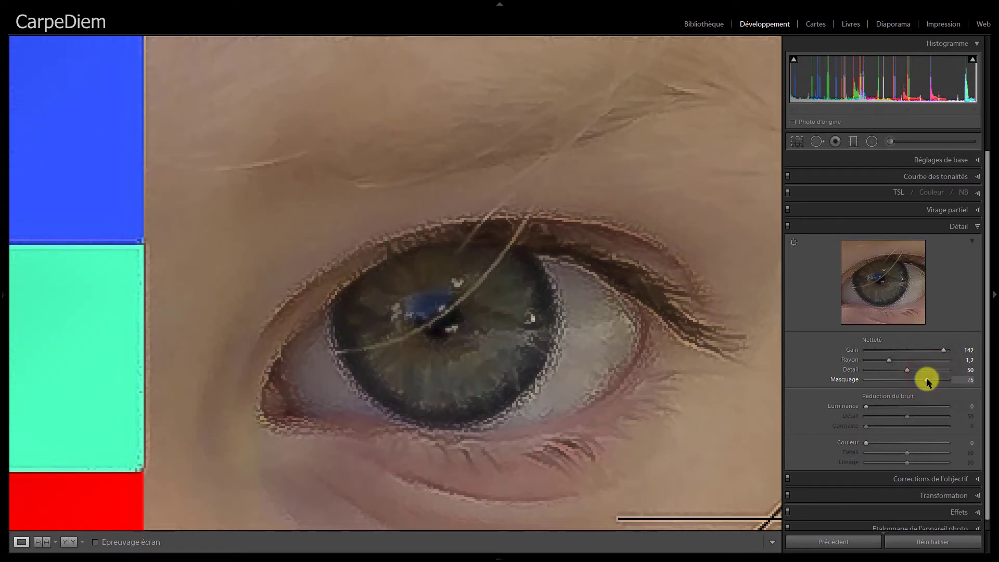
{"action": "double_click", "coordinate": [927, 380]}
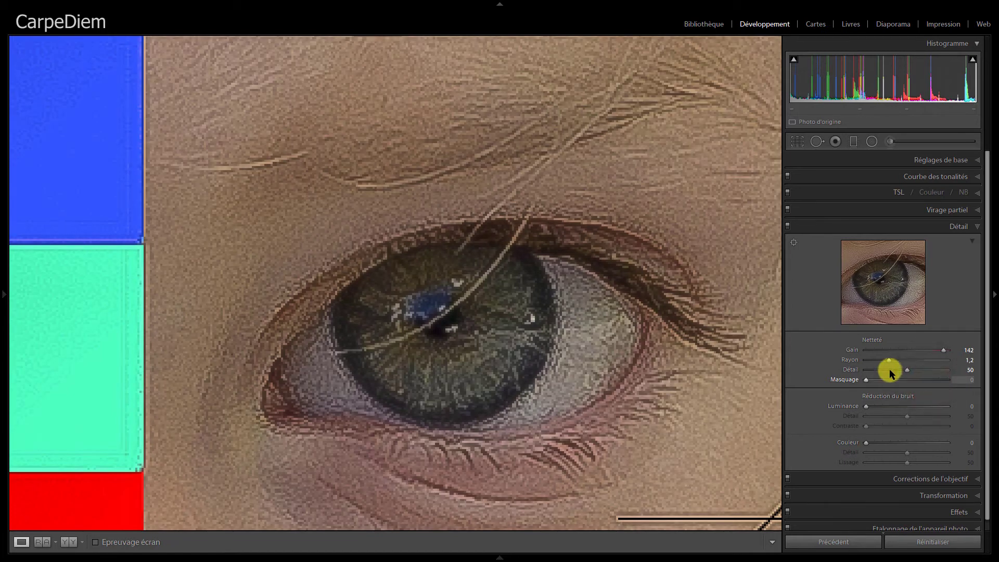
{"action": "left_click", "coordinate": [216, 223]}
Step: Zoom to the grey and blue patches, preview Masking with Alt, and reset it to 0
{"action": "left_click", "coordinate": [278, 210]}
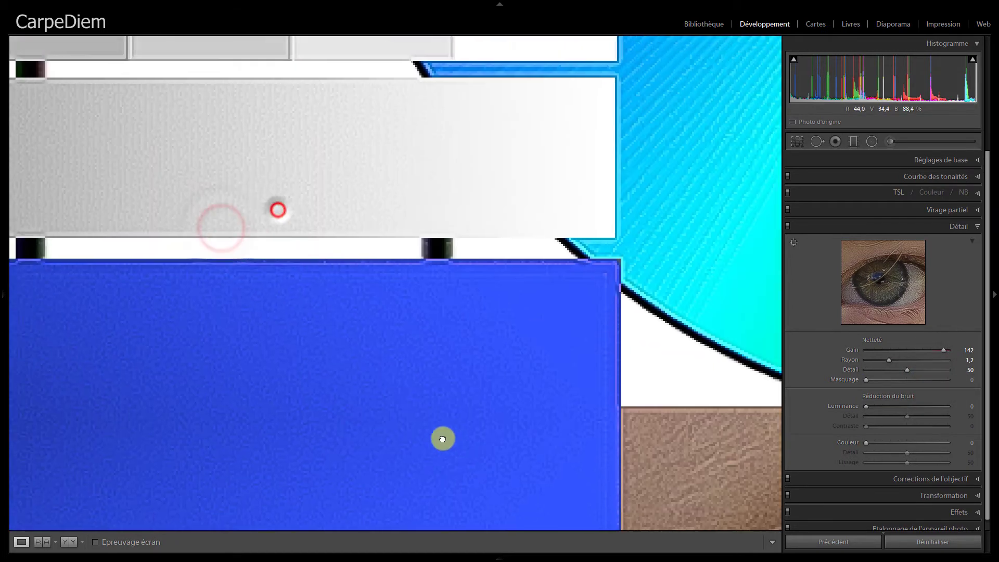
{"action": "left_click_drag", "start_coordinate": [322, 337], "coordinate": [417, 385]}
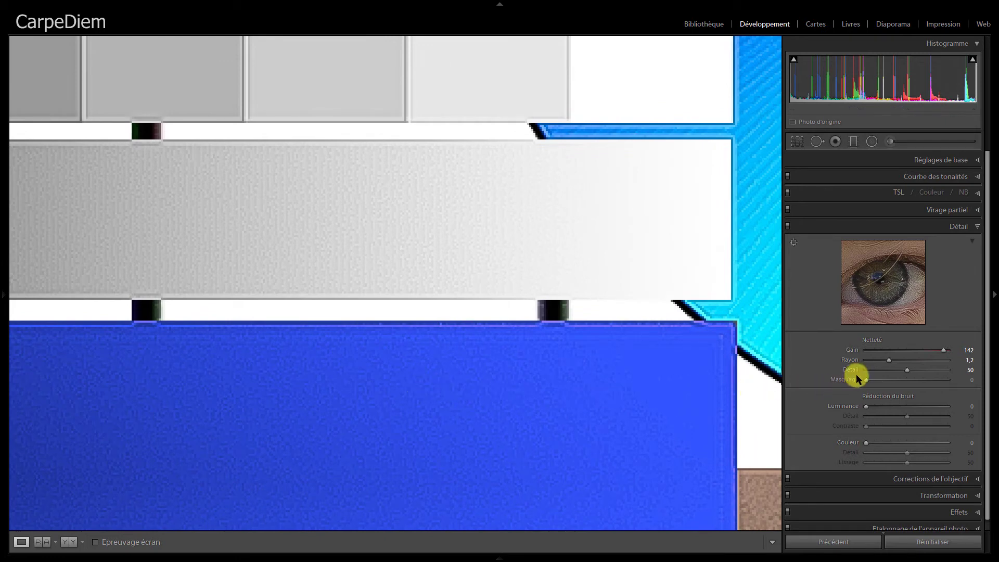
{"action": "left_click_drag", "start_coordinate": [864, 380], "coordinate": [883, 384]}
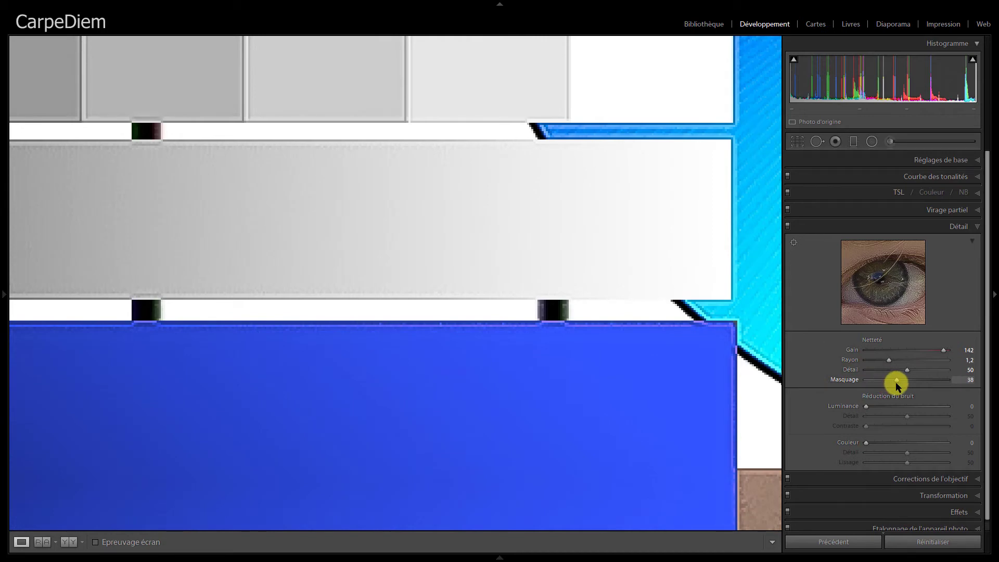
{"action": "key", "text": "alt"}
{"action": "mouse_move", "coordinate": [896, 383]}
{"action": "left_mouse_down"}
{"action": "mouse_move", "coordinate": [910, 381]}
{"action": "mouse_move", "coordinate": [868, 381]}
{"action": "left_mouse_up"}
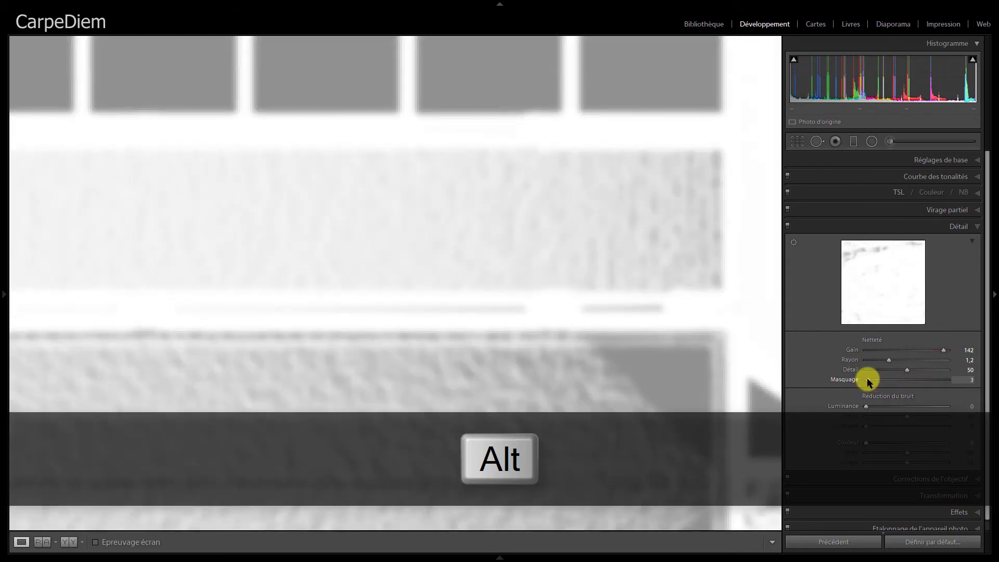
{"action": "left_click_drag", "start_coordinate": [868, 382], "coordinate": [921, 384]}
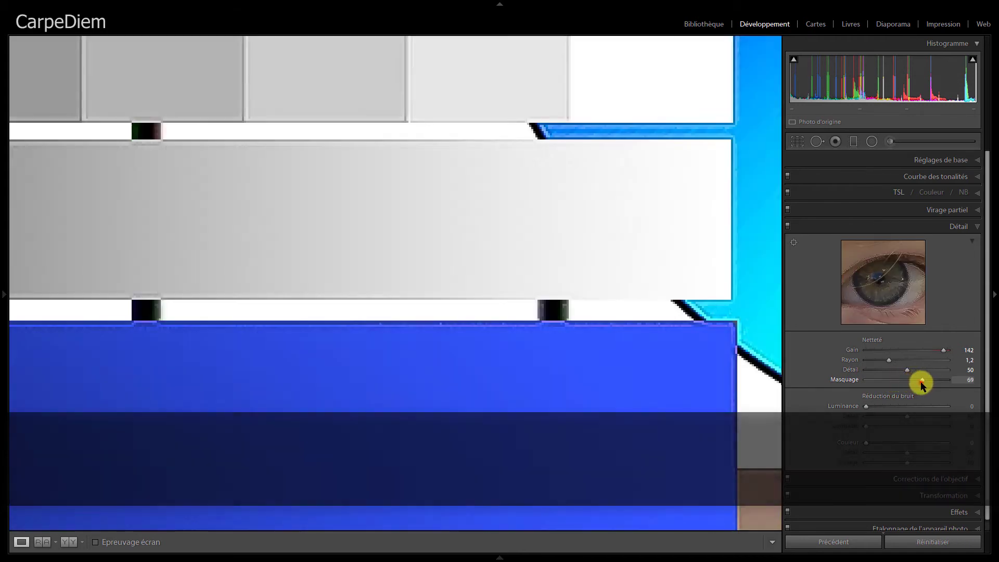
{"action": "double_click", "coordinate": [920, 382]}
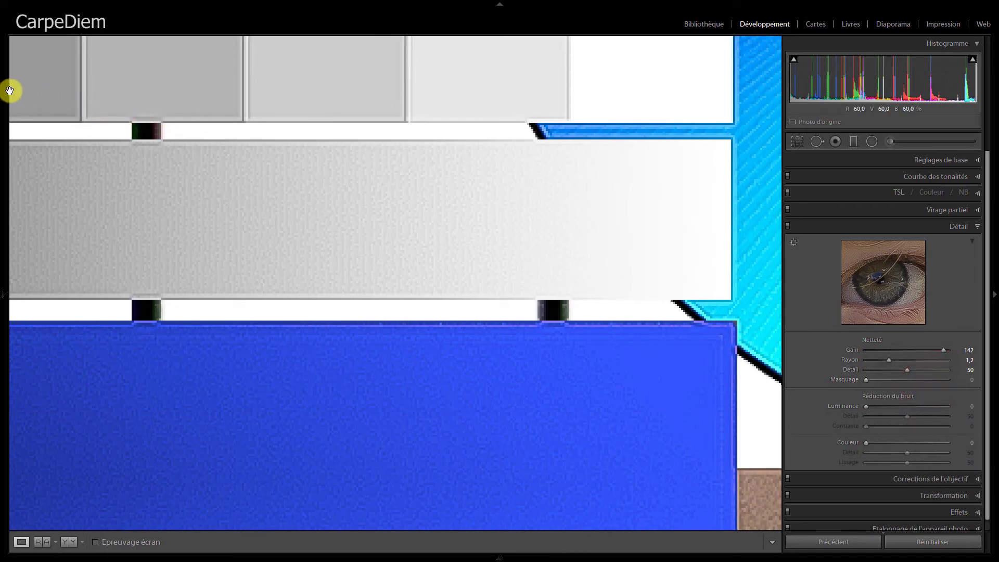
Step: At 1:1 on the grey squares and colour wheel, set Masking to about 56 with Alt preview
{"action": "mouse_move", "coordinate": [4, 92]}
{"action": "left_click", "coordinate": [138, 42]}
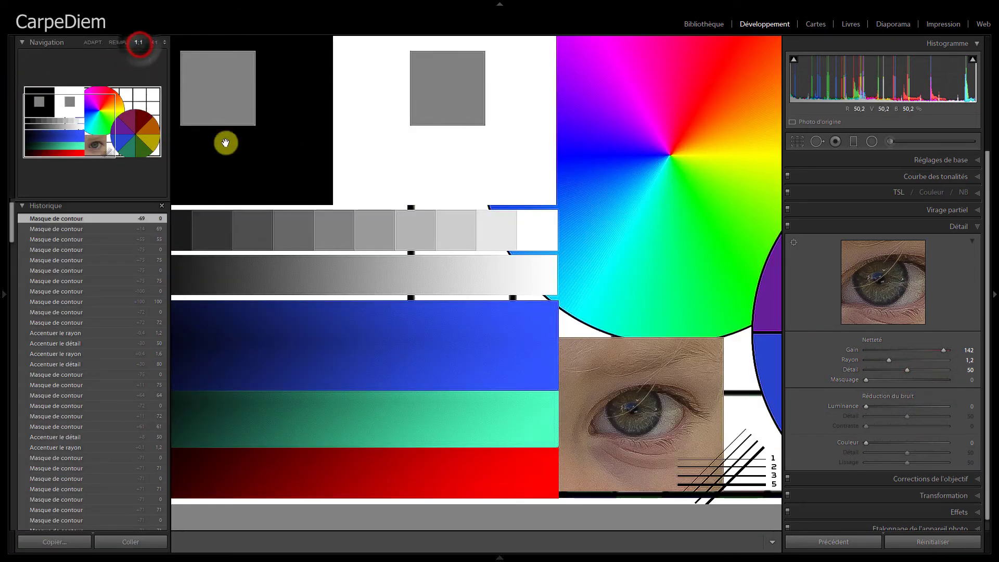
{"action": "mouse_move", "coordinate": [443, 207]}
{"action": "left_mouse_down"}
{"action": "mouse_move", "coordinate": [370, 258]}
{"action": "mouse_move", "coordinate": [346, 262]}
{"action": "left_mouse_up"}
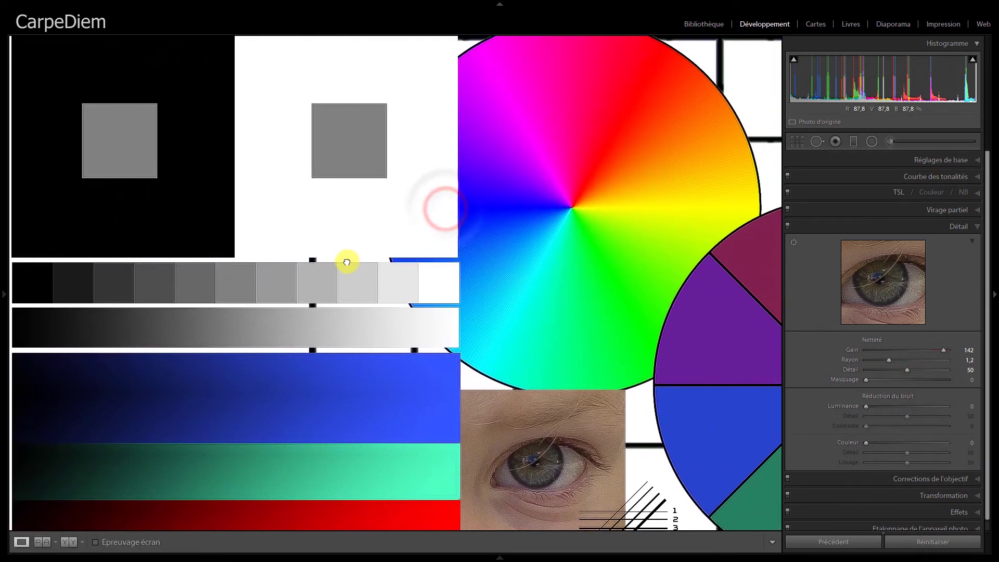
{"action": "key", "text": "alt"}
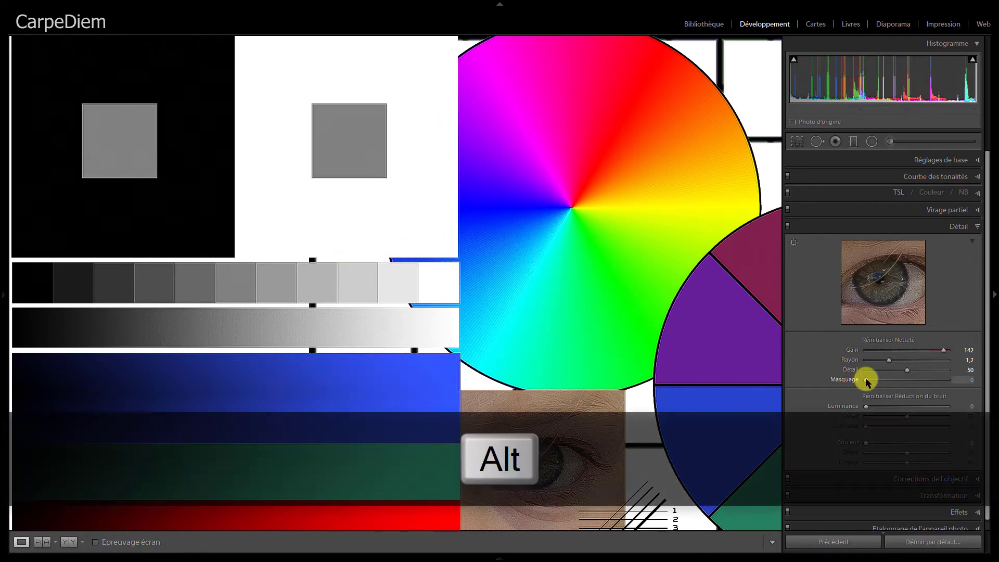
{"action": "left_click_drag", "start_coordinate": [866, 381], "coordinate": [960, 388]}
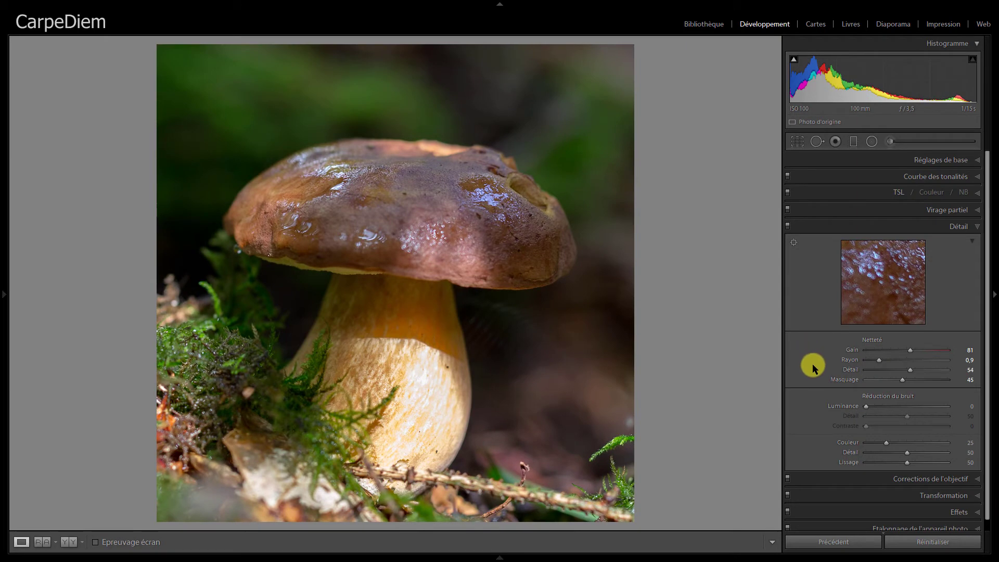
Step: Reset the mushroom photo's Detail settings to defaults and drop sharpening Amount to 0
{"action": "left_click", "coordinate": [928, 547]}
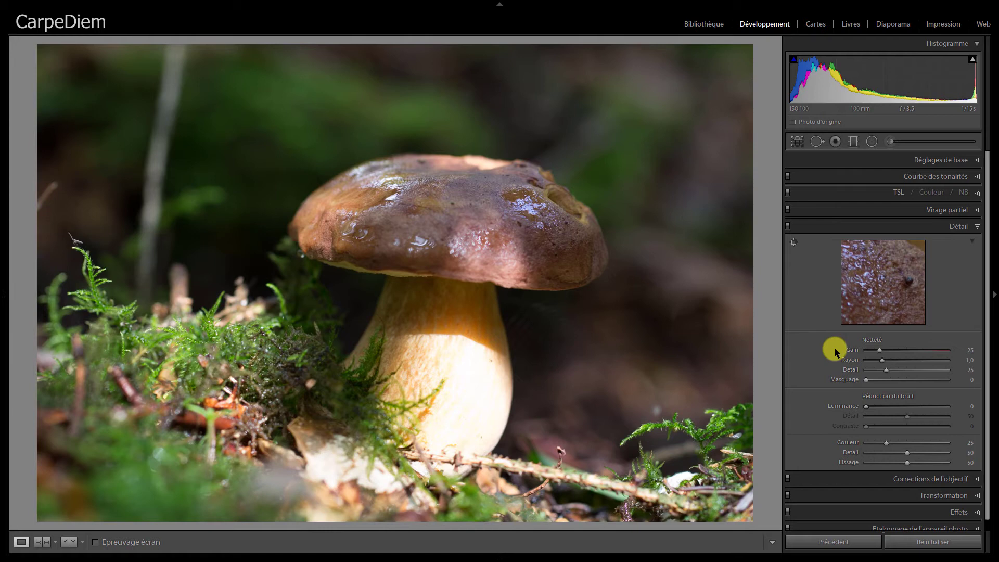
{"action": "double_click", "coordinate": [863, 350]}
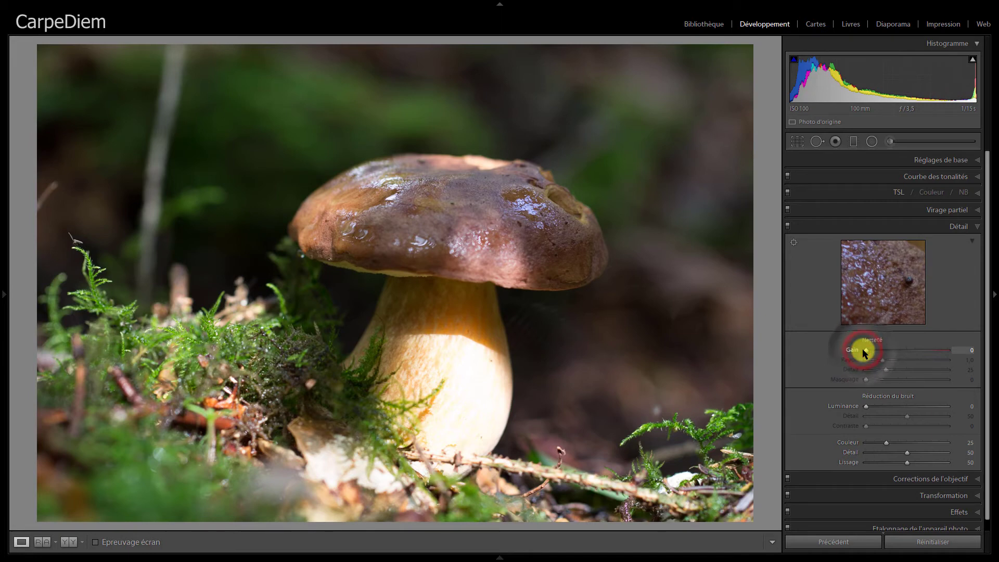
Step: Restore sharpening Amount to 25 and zoom in on the dark spot of the mushroom cap
{"action": "double_click", "coordinate": [862, 349]}
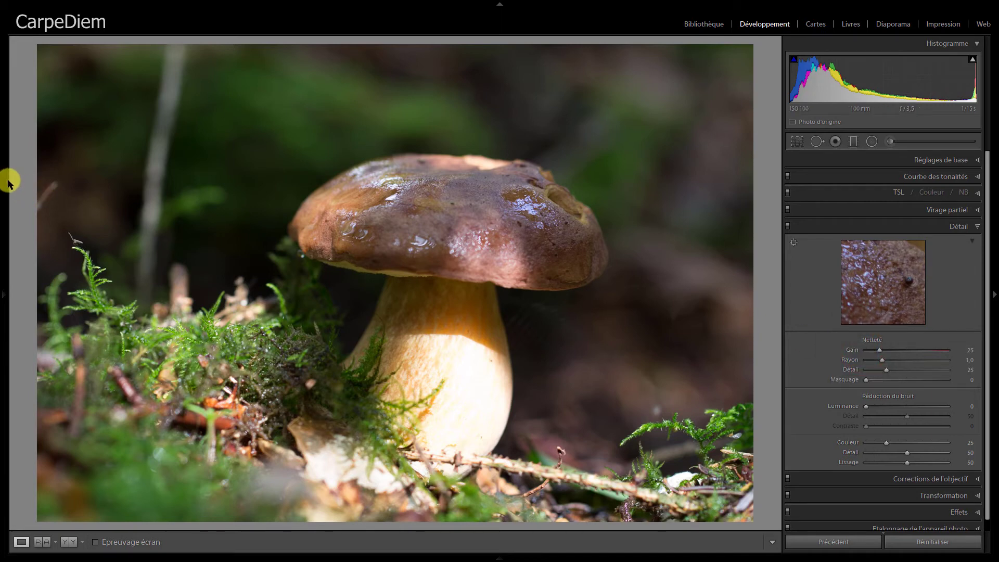
{"action": "mouse_move", "coordinate": [4, 295]}
{"action": "left_click", "coordinate": [163, 43]}
{"action": "left_click", "coordinate": [132, 135]}
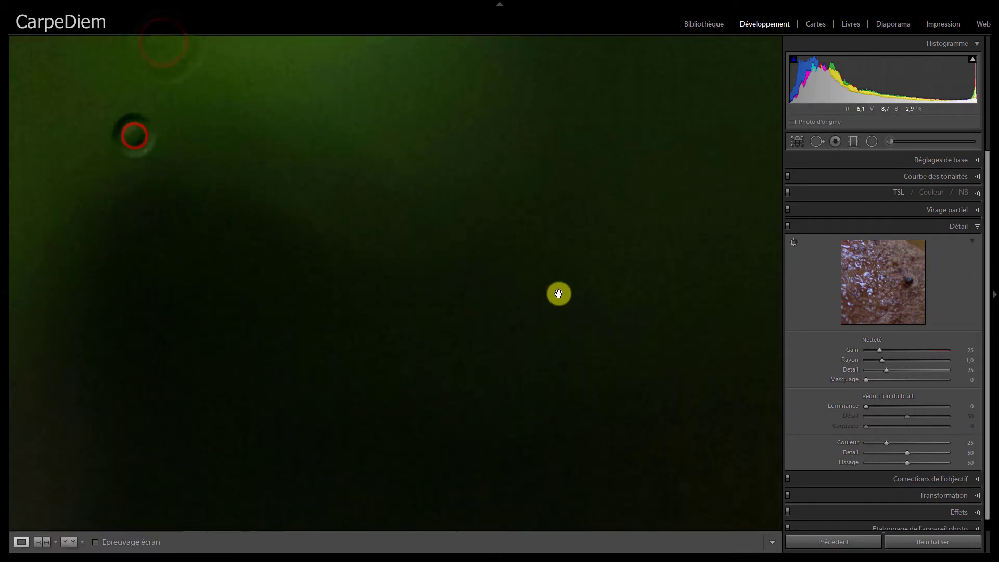
{"action": "left_click_drag", "start_coordinate": [660, 316], "coordinate": [259, 236]}
{"action": "left_click", "coordinate": [480, 307]}
{"action": "left_click", "coordinate": [564, 219]}
{"action": "mouse_move", "coordinate": [587, 302]}
{"action": "left_mouse_down"}
{"action": "mouse_move", "coordinate": [439, 308]}
{"action": "mouse_move", "coordinate": [412, 296]}
{"action": "mouse_move", "coordinate": [425, 292]}
{"action": "left_mouse_up"}
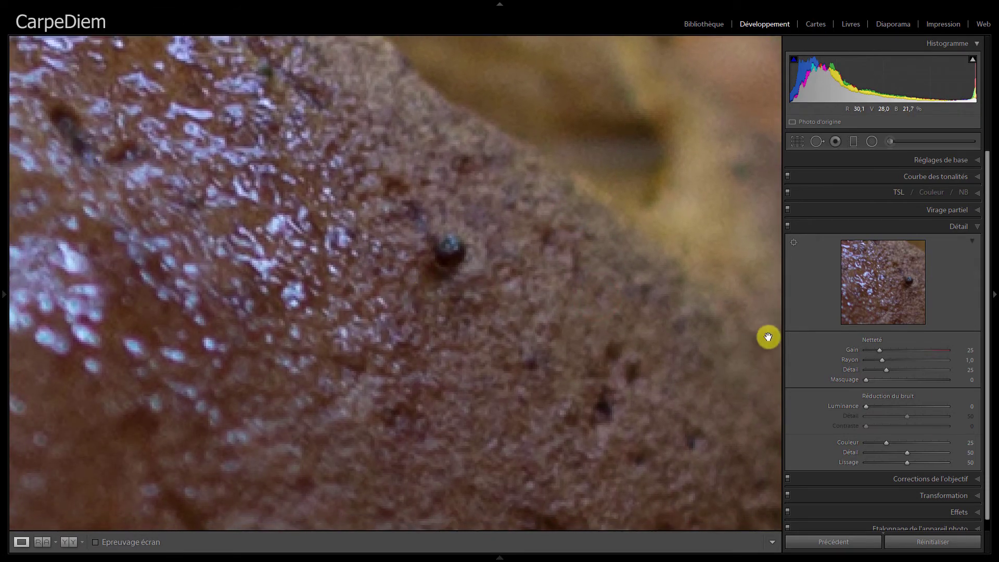
Step: Toggle sharpening Amount between 0 and 25 to compare the cap, then return to Fit view
{"action": "left_click", "coordinate": [863, 349]}
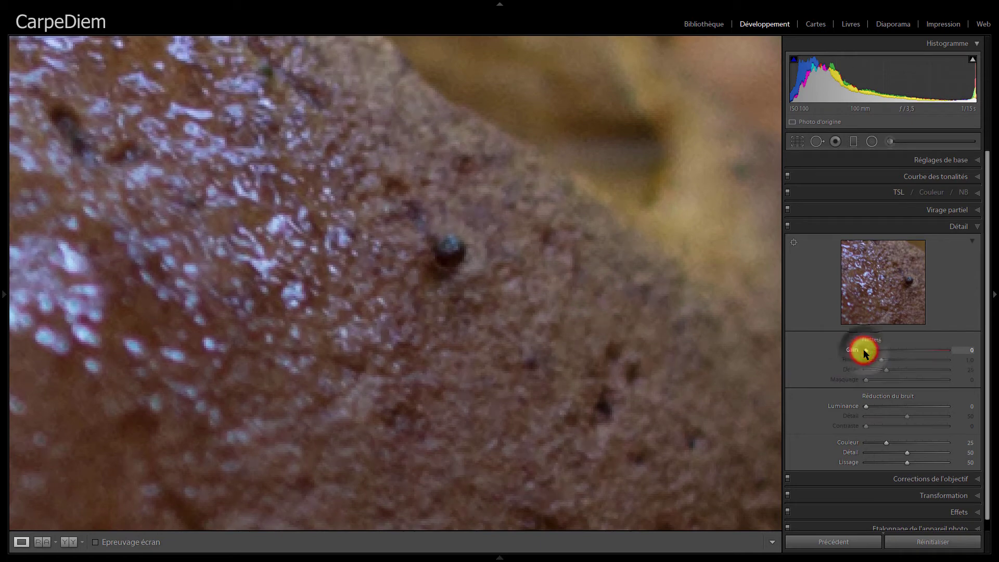
{"action": "left_click", "coordinate": [863, 349]}
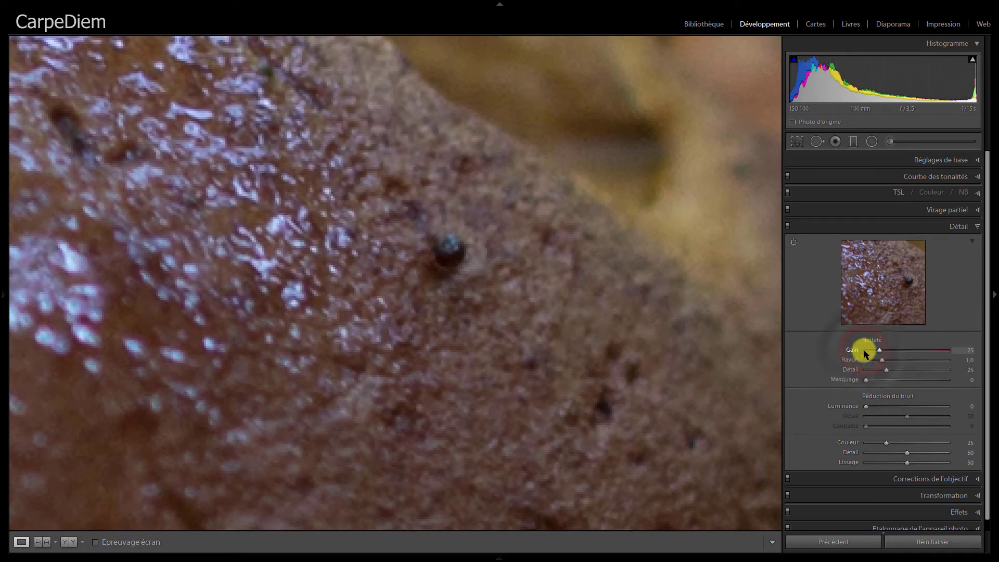
{"action": "left_click", "coordinate": [863, 349]}
{"action": "left_click", "coordinate": [573, 303]}
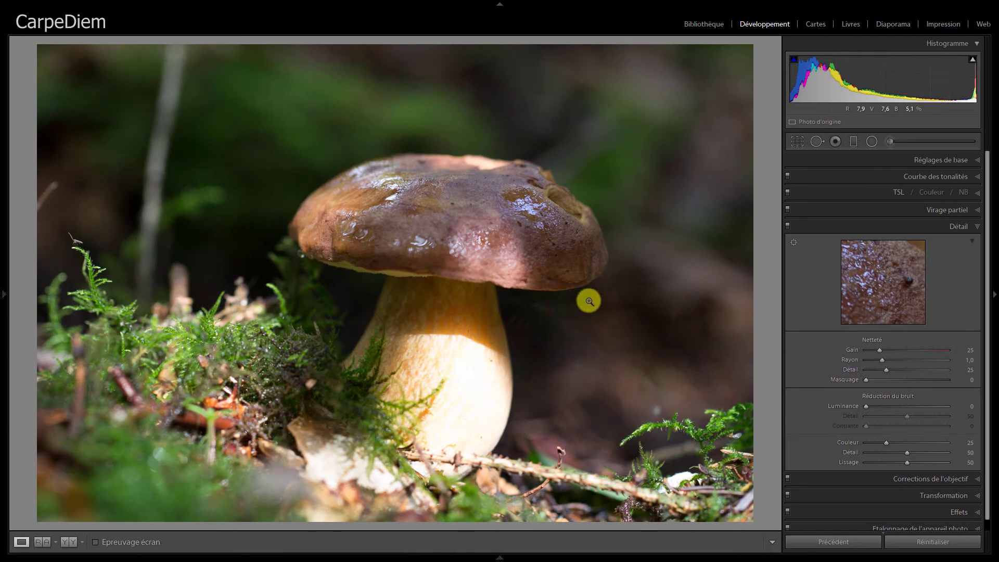
Step: Set Highlights to −100, trialling Clarity and Contrast before resetting both to 0
{"action": "left_click", "coordinate": [945, 160]}
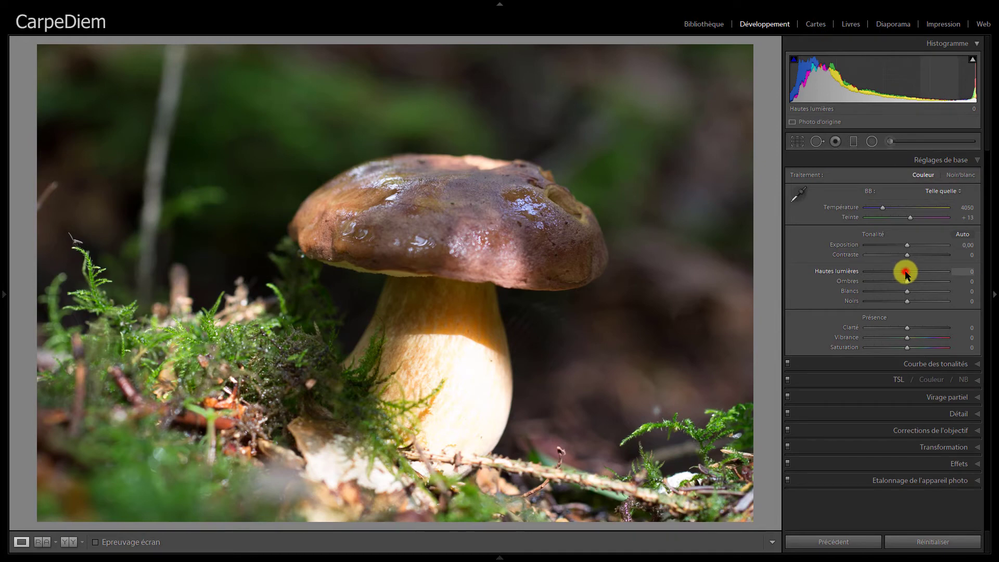
{"action": "left_click_drag", "start_coordinate": [907, 271], "coordinate": [858, 272]}
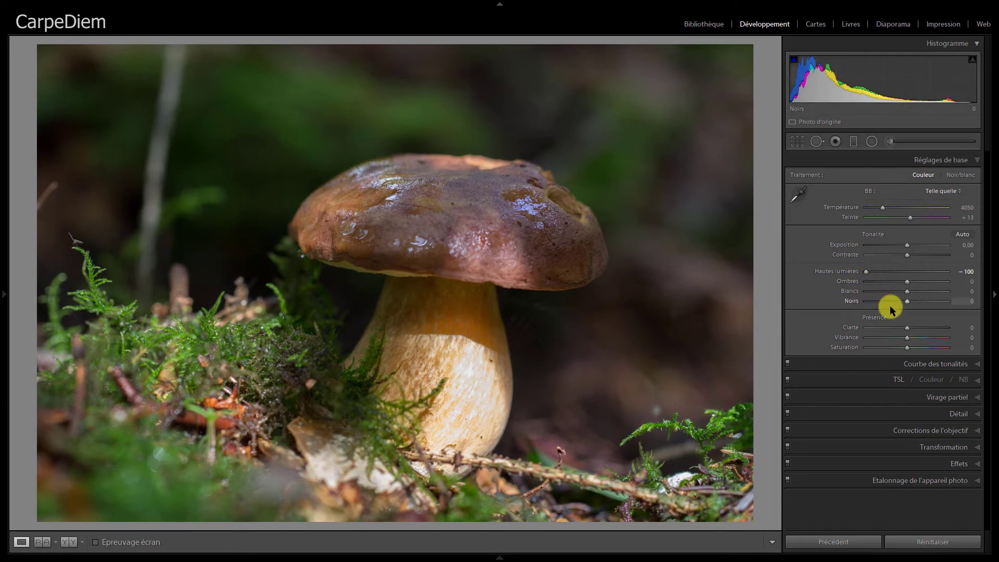
{"action": "left_click_drag", "start_coordinate": [907, 330], "coordinate": [943, 332]}
{"action": "double_click", "coordinate": [947, 328]}
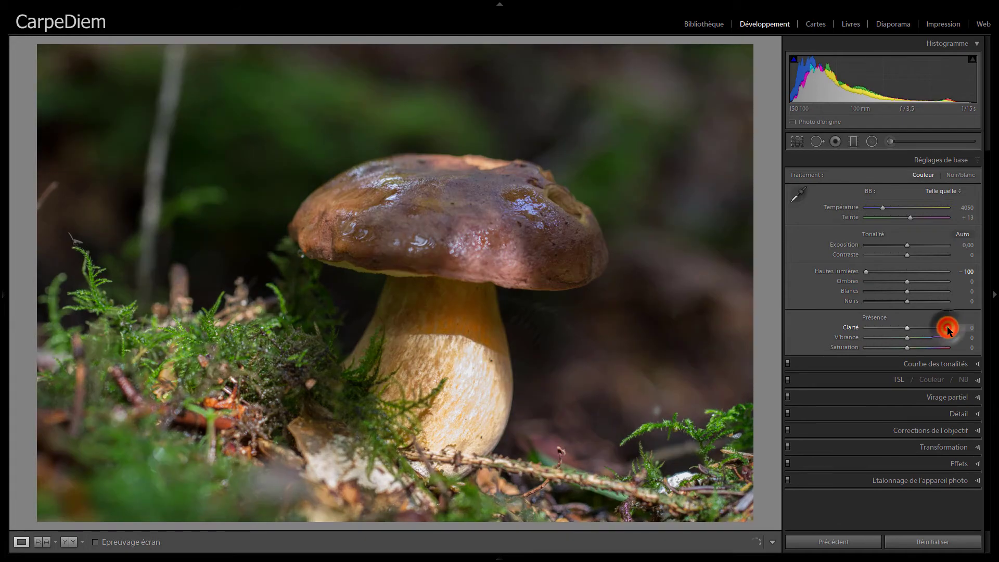
{"action": "left_click", "coordinate": [947, 328]}
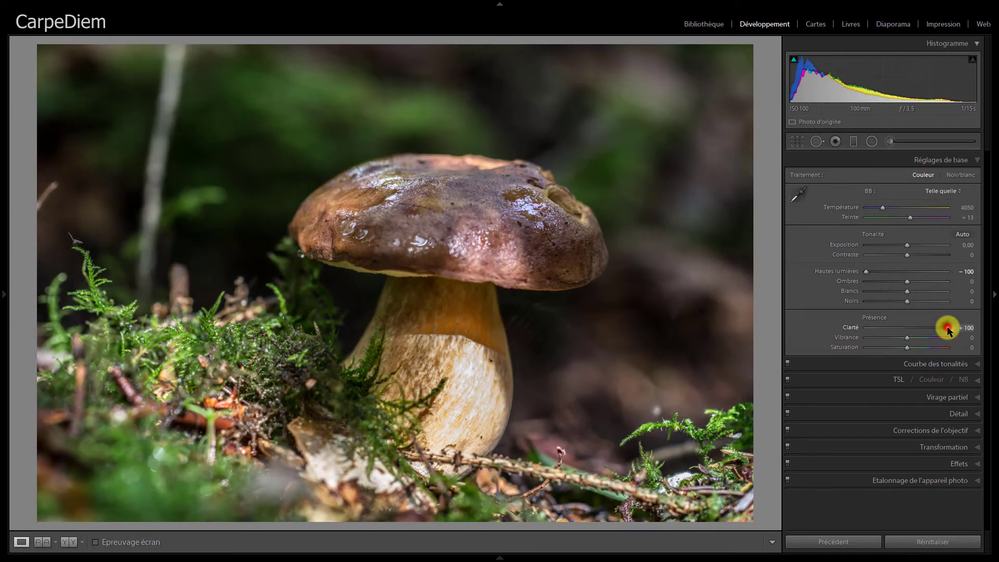
{"action": "double_click", "coordinate": [947, 327]}
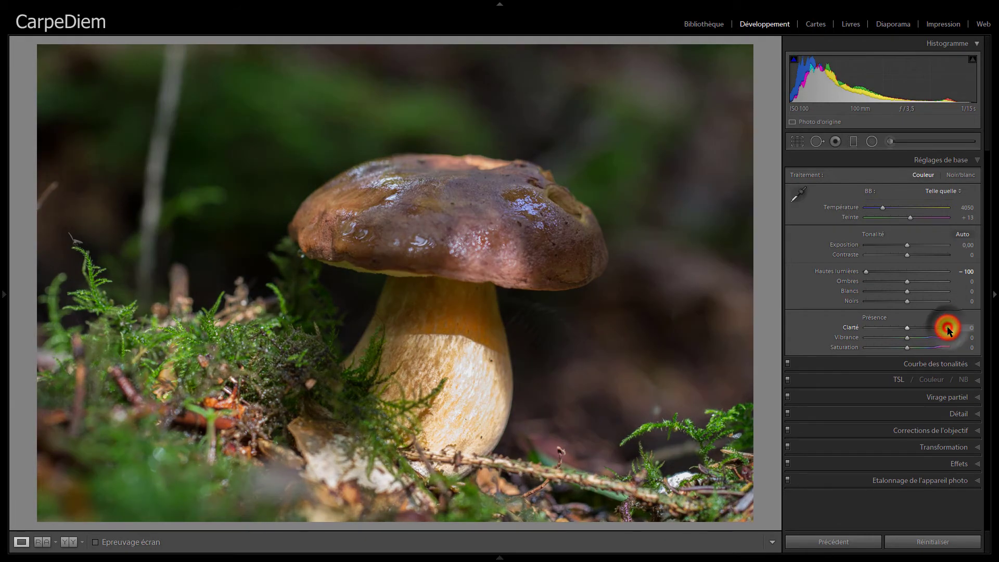
{"action": "left_click_drag", "start_coordinate": [908, 330], "coordinate": [948, 330]}
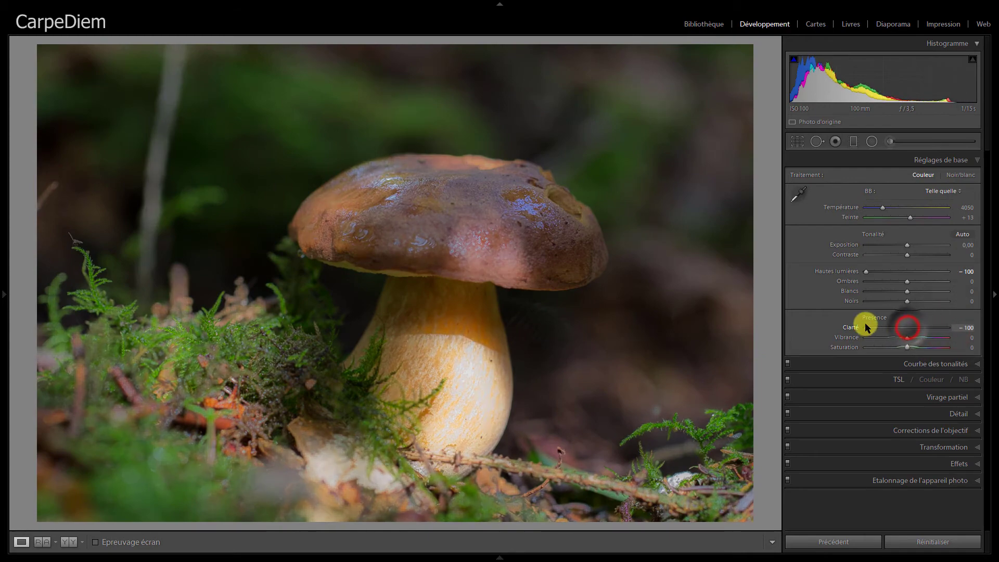
{"action": "double_click", "coordinate": [947, 328]}
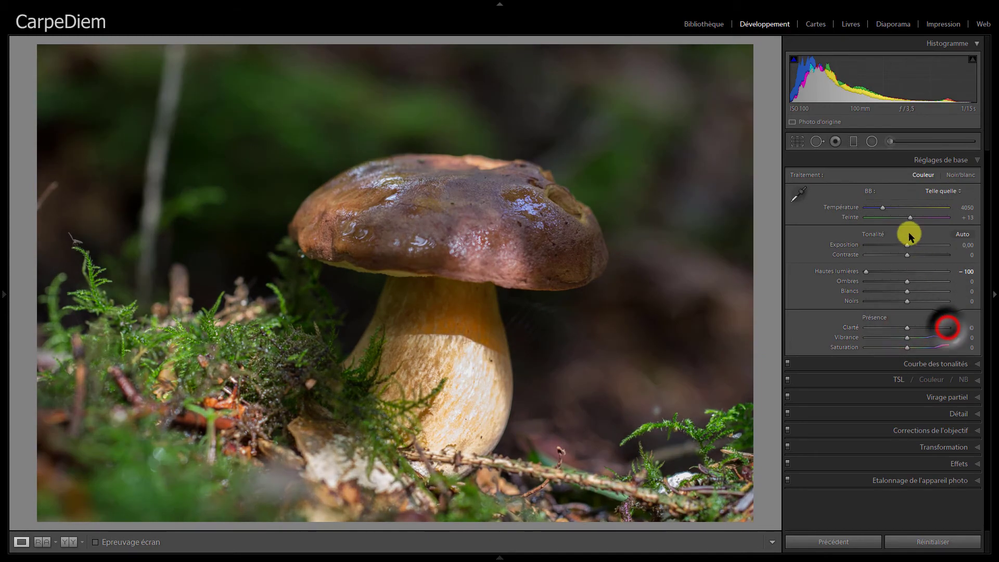
{"action": "mouse_move", "coordinate": [907, 254]}
{"action": "left_mouse_down"}
{"action": "mouse_move", "coordinate": [872, 252]}
{"action": "mouse_move", "coordinate": [941, 258]}
{"action": "left_mouse_up"}
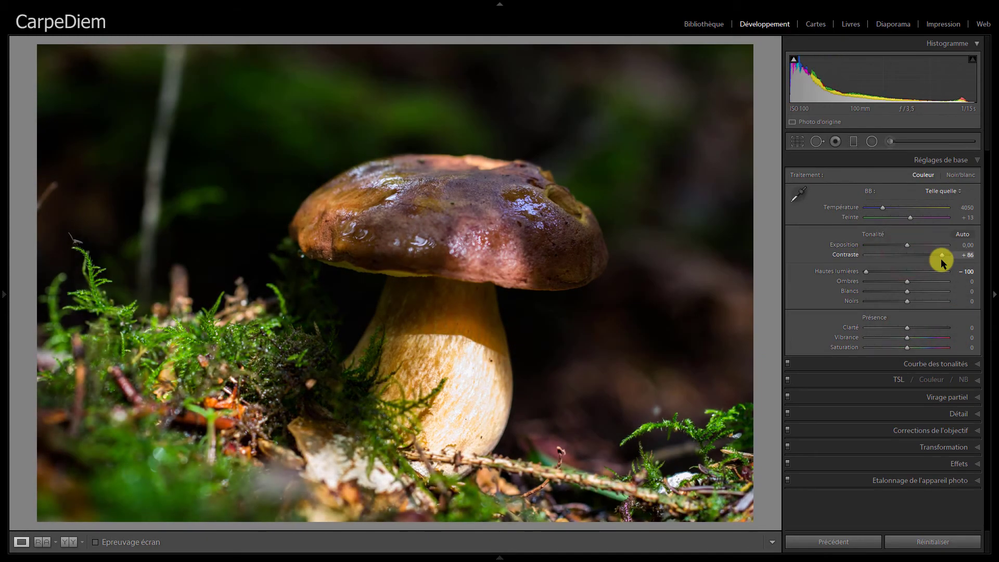
{"action": "double_click", "coordinate": [941, 255]}
Step: Try the Contraste fort point-curve preset, then revert the tone curve to Linéaire
{"action": "left_click", "coordinate": [924, 364]}
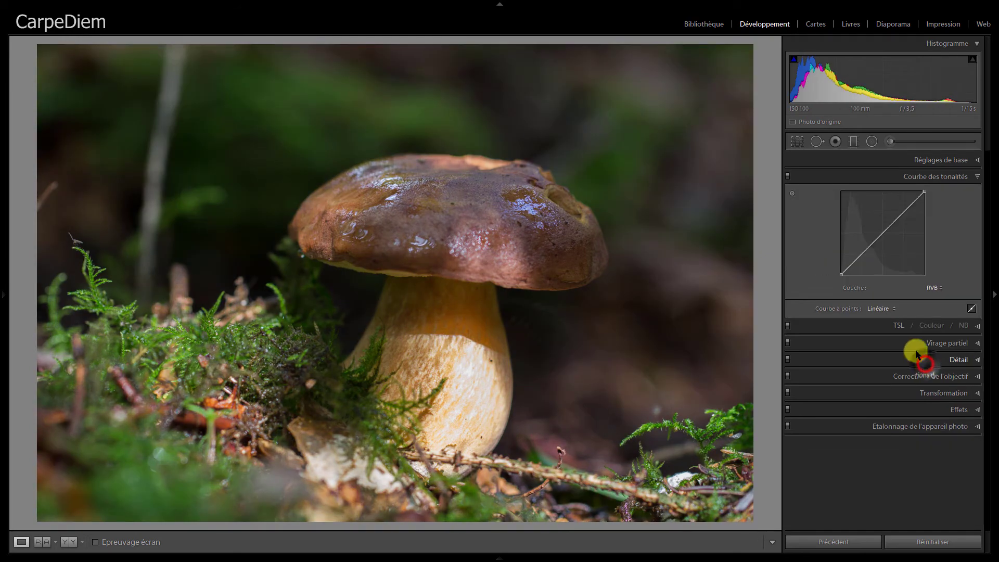
{"action": "left_click", "coordinate": [884, 309]}
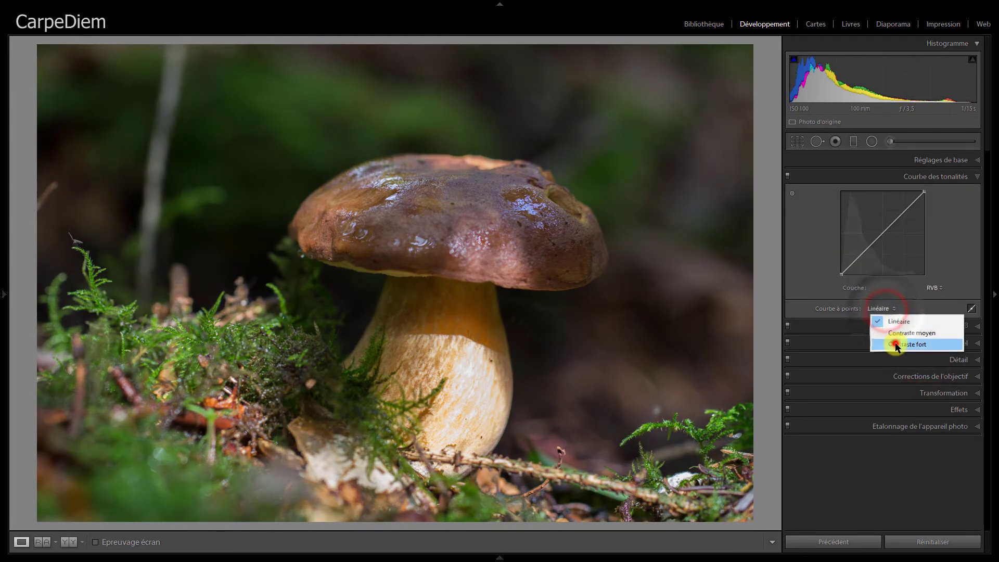
{"action": "left_click", "coordinate": [894, 344]}
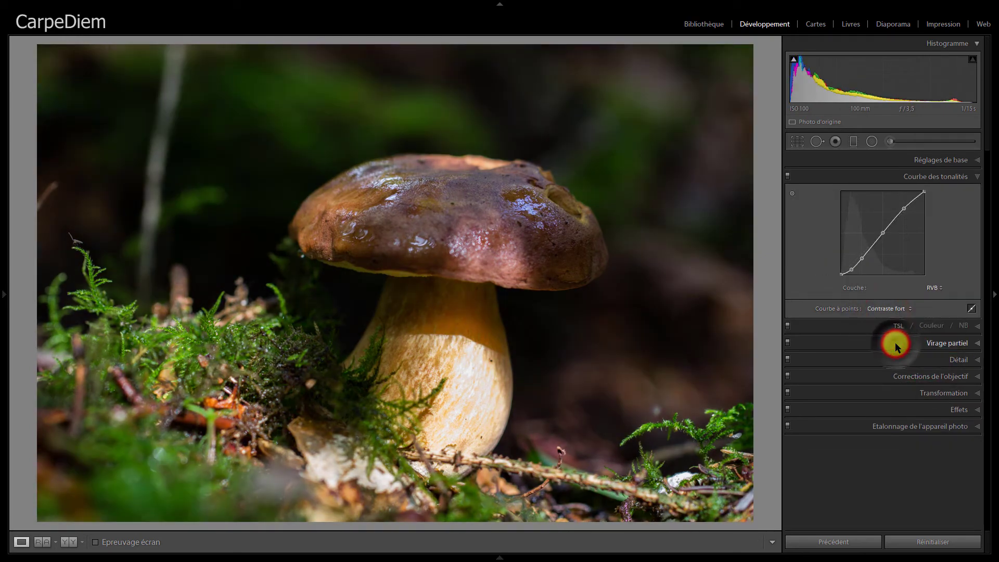
{"action": "double_click", "coordinate": [853, 311]}
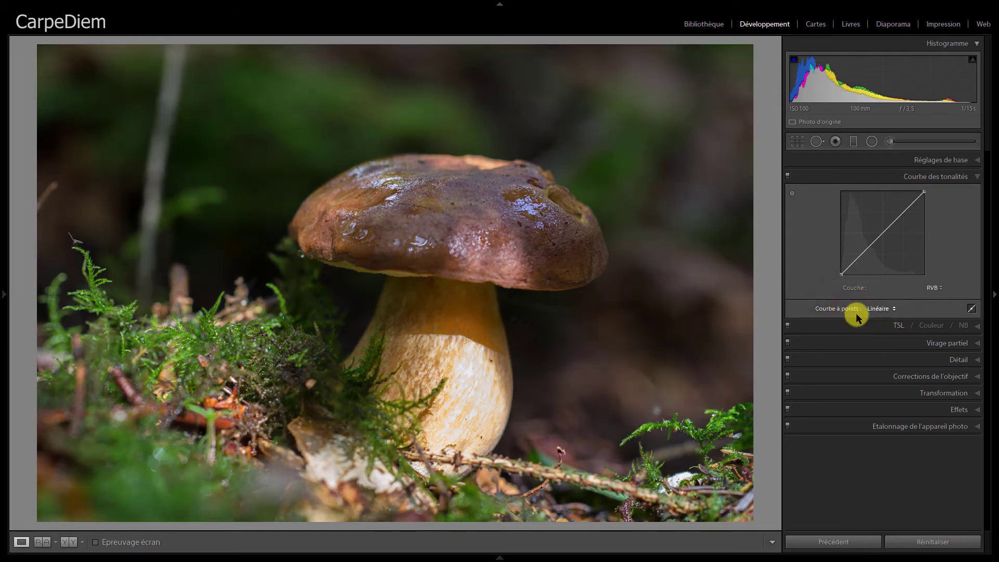
Step: In the Detail panel, push the mushroom's sharpening Amount up and widen the Radius
{"action": "left_click", "coordinate": [960, 360]}
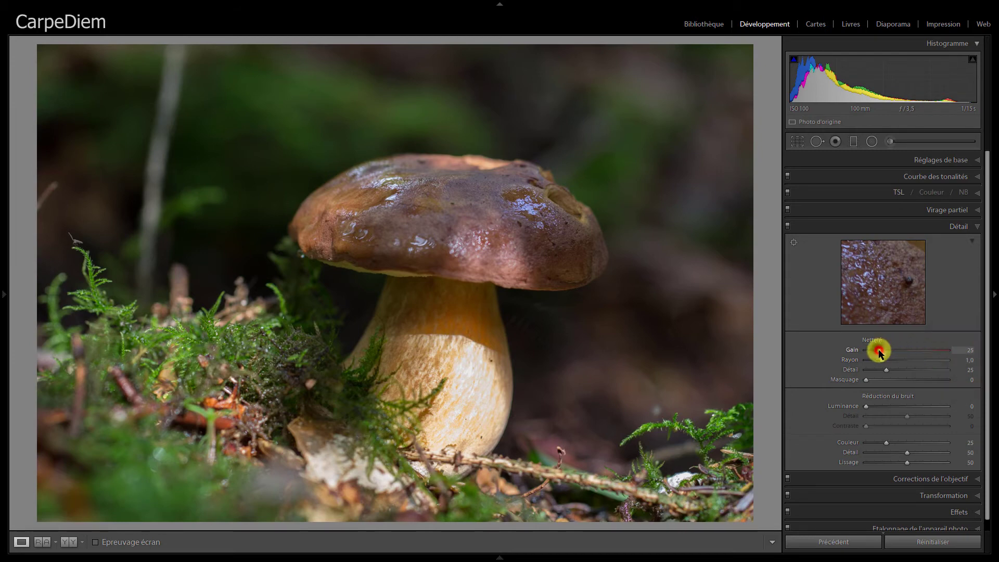
{"action": "left_click_drag", "start_coordinate": [879, 350], "coordinate": [942, 357]}
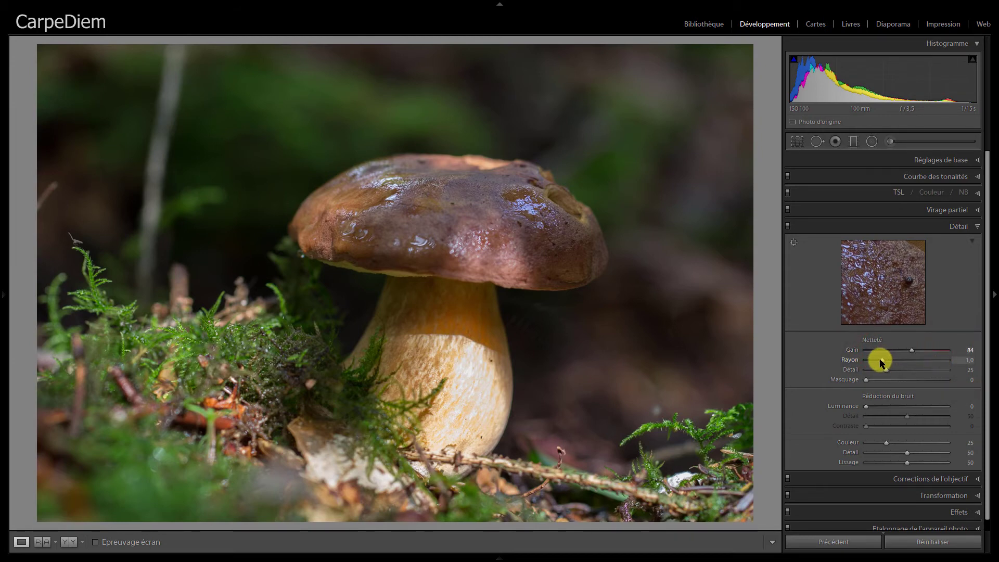
{"action": "mouse_move", "coordinate": [882, 359]}
{"action": "left_mouse_down"}
{"action": "mouse_move", "coordinate": [899, 364]}
{"action": "mouse_move", "coordinate": [877, 370]}
{"action": "mouse_move", "coordinate": [939, 371]}
{"action": "left_mouse_up"}
Step: Reset sharpening to defaults, then check Lens Corrections, the crop overlay and Basic panel
{"action": "double_click", "coordinate": [876, 340]}
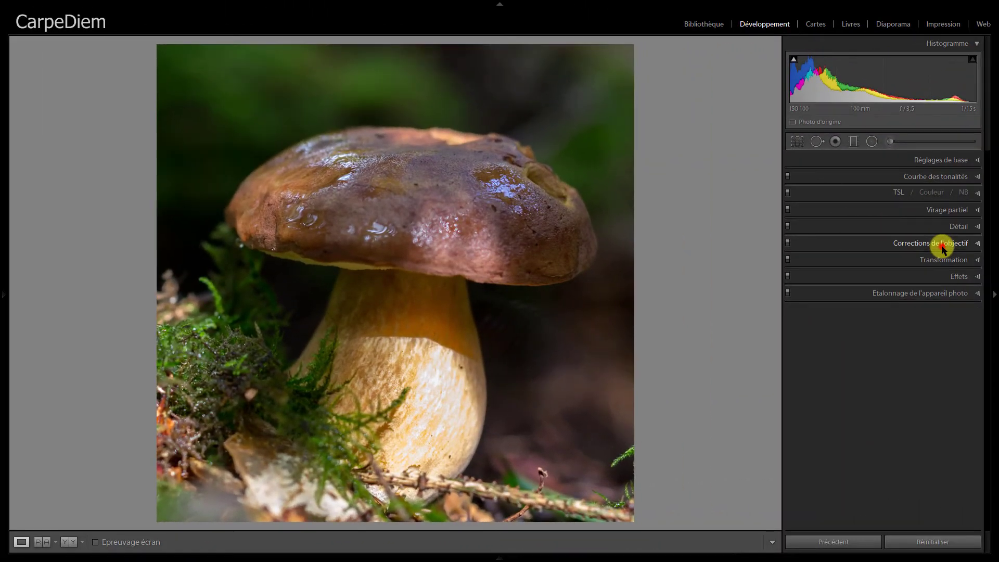
{"action": "left_click", "coordinate": [943, 244]}
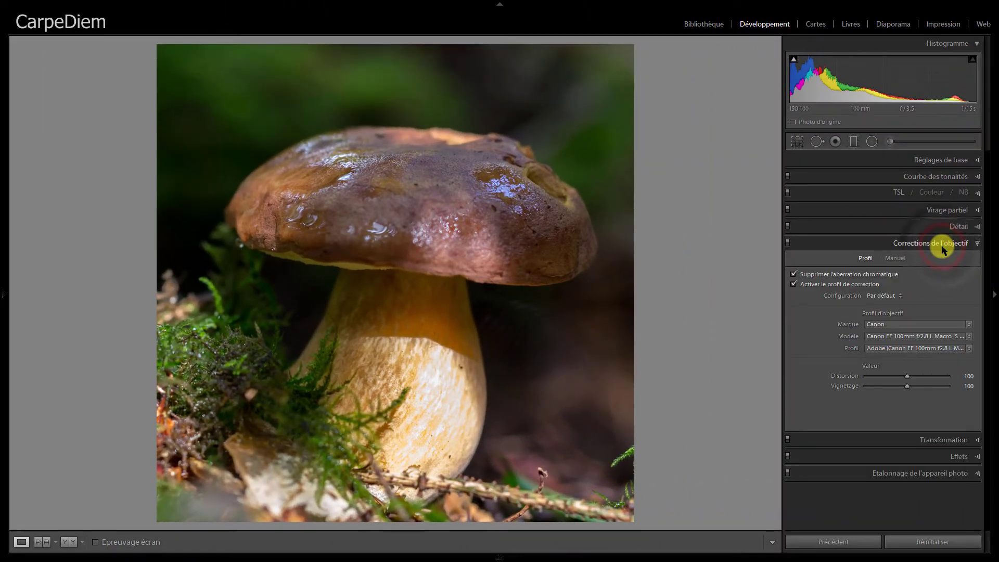
{"action": "left_click", "coordinate": [798, 141]}
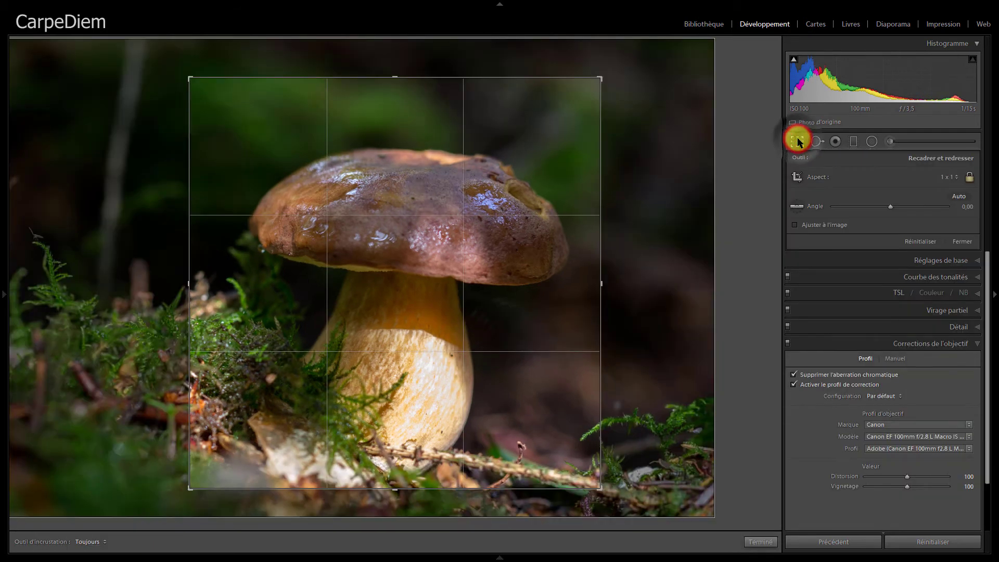
{"action": "left_click", "coordinate": [797, 142]}
{"action": "left_click", "coordinate": [923, 161]}
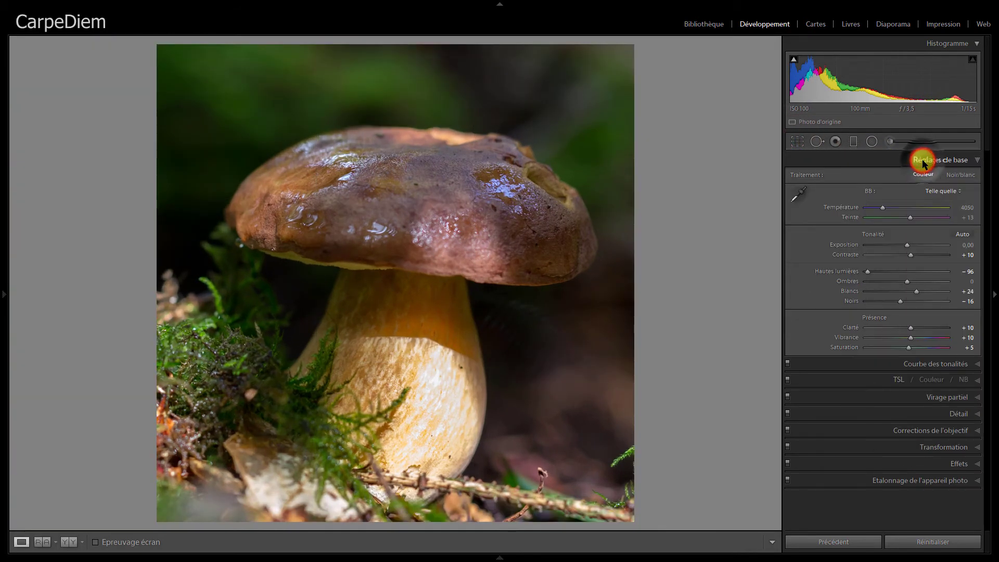
{"action": "left_click", "coordinate": [954, 416]}
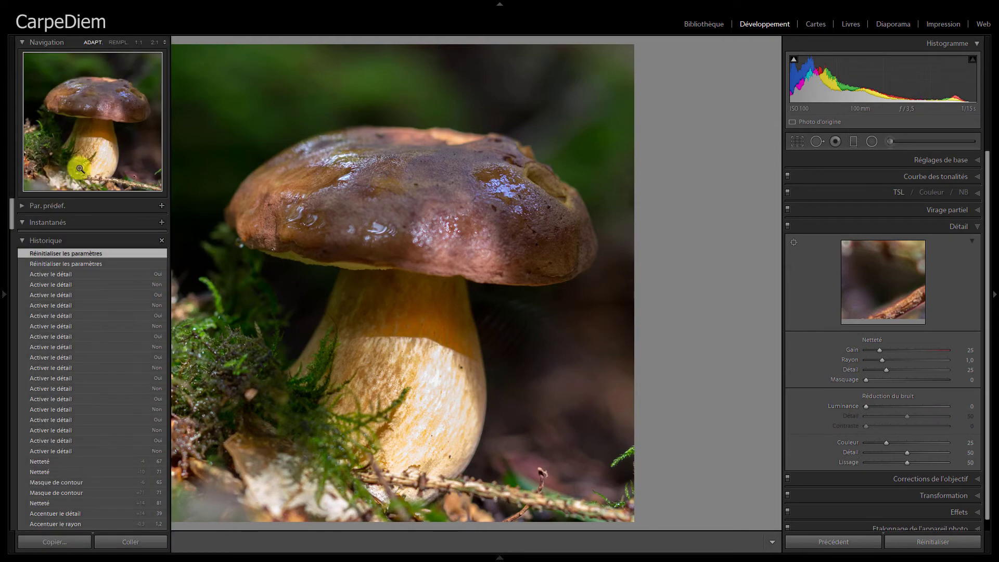
Step: At 1:1 on the mushroom cap, set sharpening Amount 67, Radius 1.2 and Detail 35
{"action": "left_click", "coordinate": [138, 42]}
{"action": "mouse_move", "coordinate": [328, 222]}
{"action": "left_mouse_down"}
{"action": "mouse_move", "coordinate": [461, 367]}
{"action": "mouse_move", "coordinate": [481, 373]}
{"action": "left_mouse_up"}
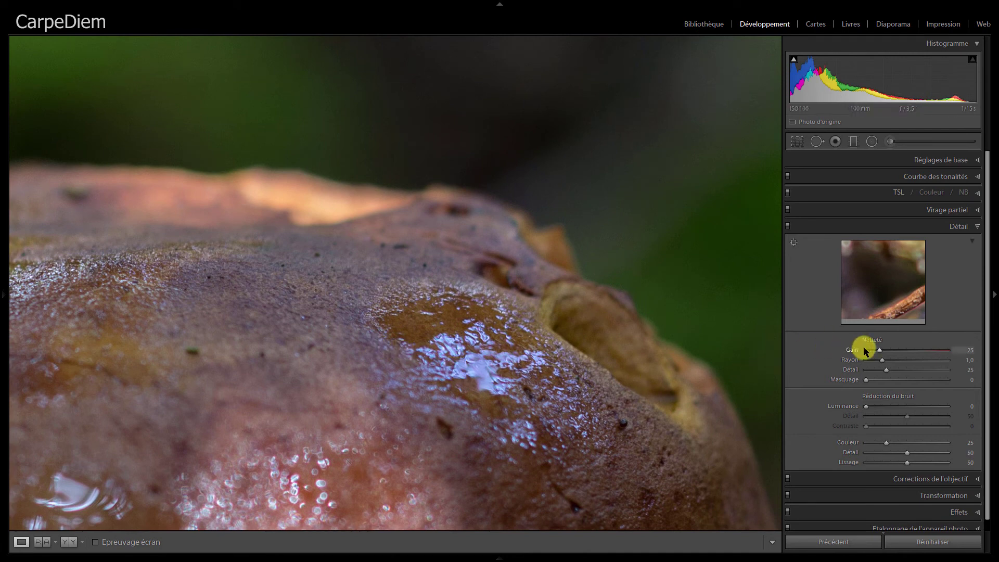
{"action": "left_click_drag", "start_coordinate": [882, 348], "coordinate": [913, 362]}
{"action": "key", "text": "alt"}
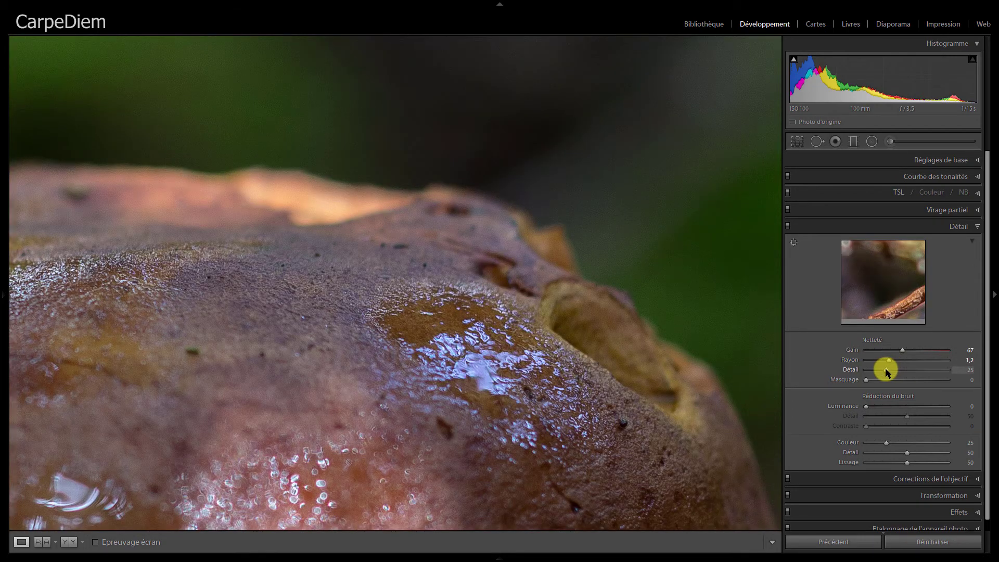
{"action": "mouse_move", "coordinate": [887, 370]}
{"action": "left_mouse_down"}
{"action": "mouse_move", "coordinate": [919, 373]}
{"action": "mouse_move", "coordinate": [894, 375]}
{"action": "left_mouse_up"}
{"action": "key", "text": "alt"}
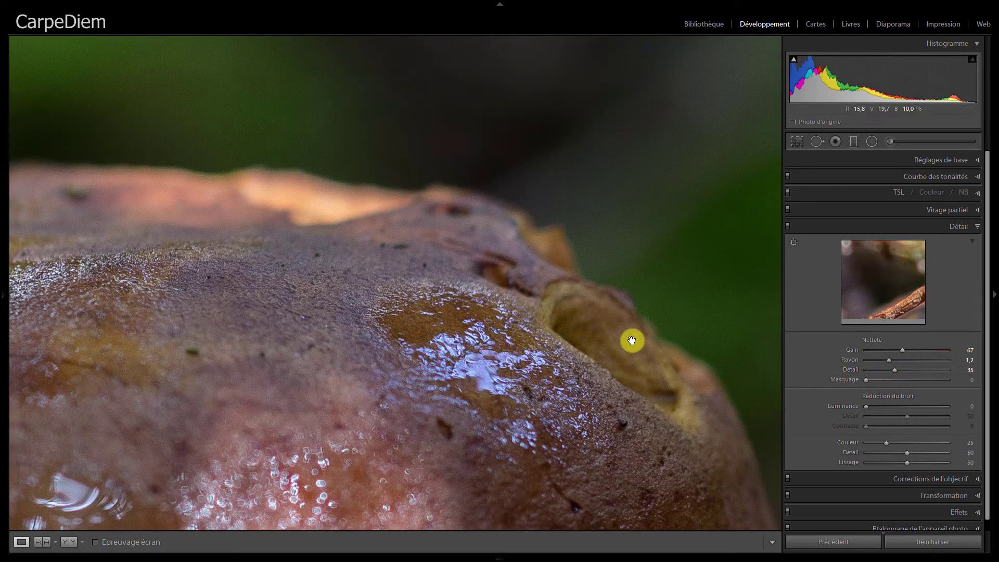
{"action": "left_click", "coordinate": [433, 319]}
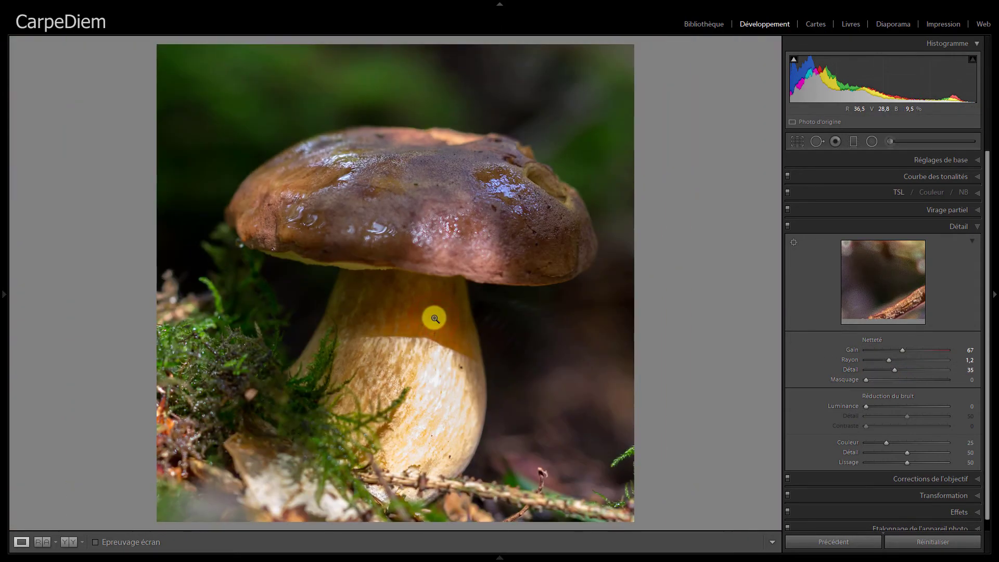
Step: Set the mushroom's sharpening Masking to 66 and Amount to 81, checking the cap at 1:1
{"action": "left_click", "coordinate": [865, 381], "text": "alt"}
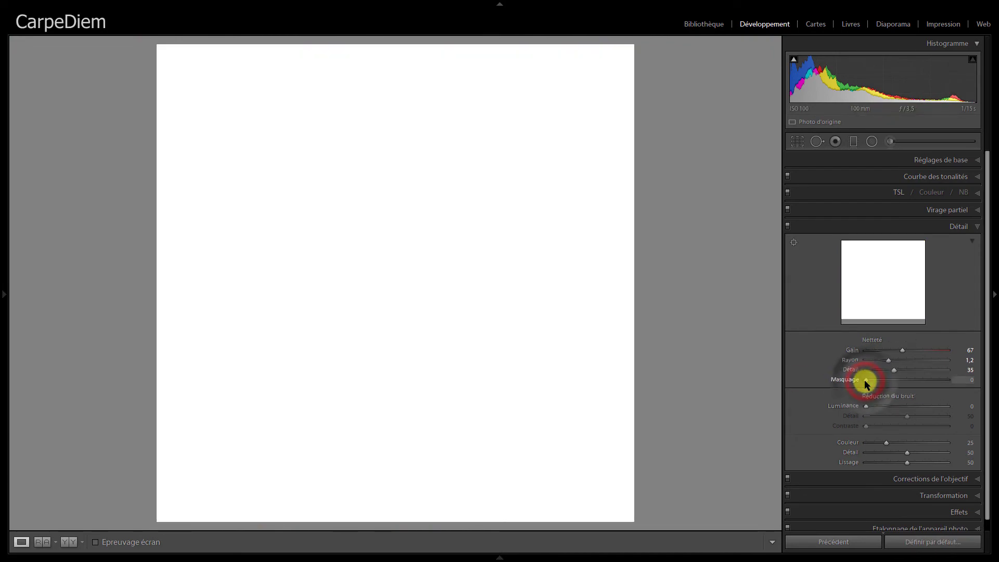
{"action": "left_click_drag", "start_coordinate": [865, 382], "coordinate": [917, 383]}
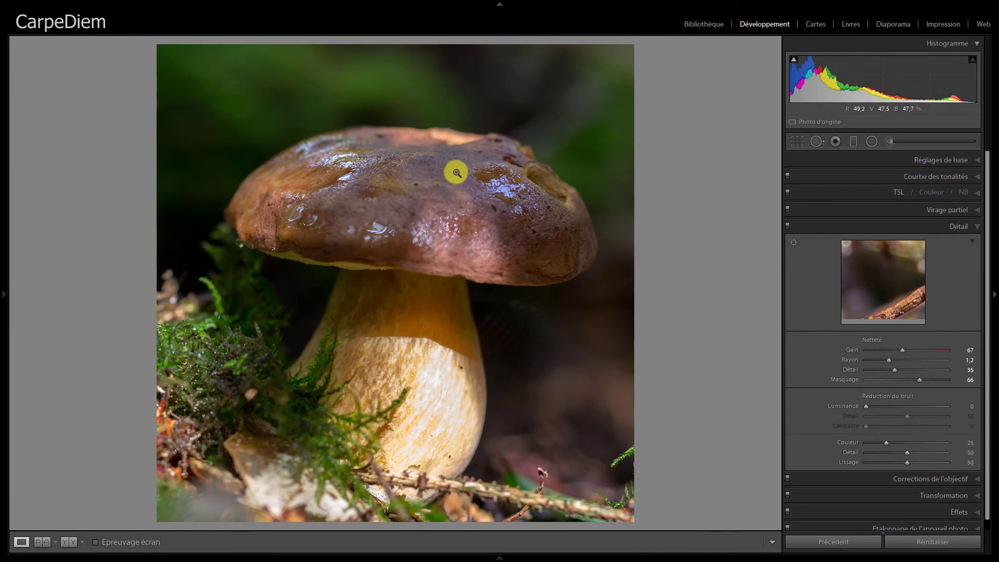
{"action": "left_click", "coordinate": [457, 172]}
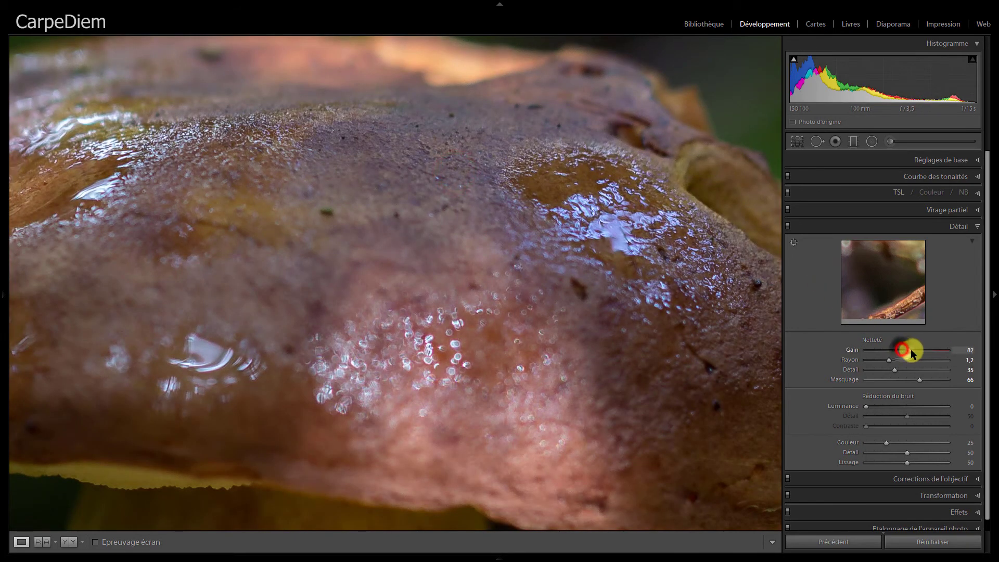
{"action": "left_click_drag", "start_coordinate": [911, 349], "coordinate": [911, 350]}
Step: Zoom the mushroom photo to 100% and pan to a close-up patch of the mushroom
{"action": "left_click", "coordinate": [405, 255]}
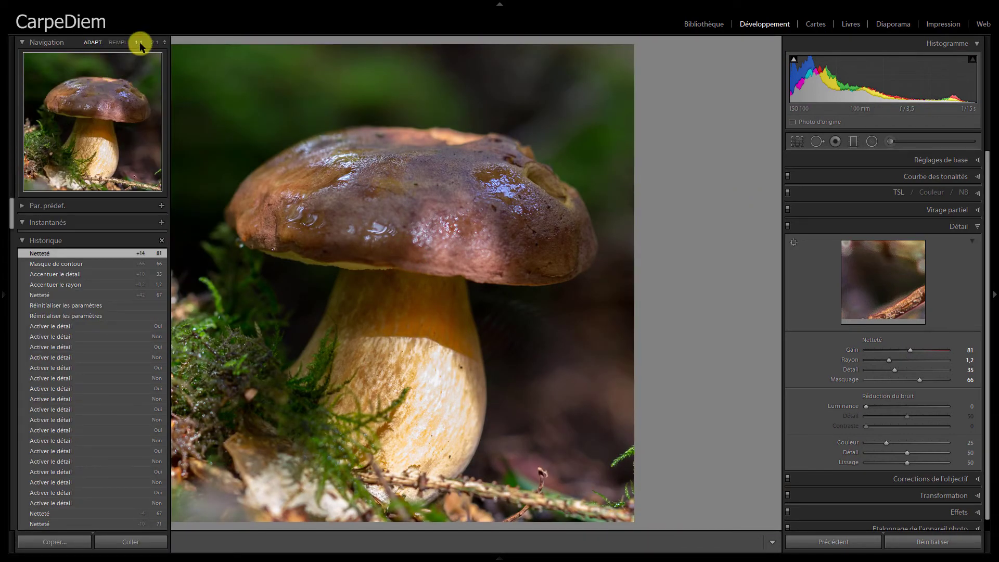
{"action": "left_click", "coordinate": [140, 46]}
{"action": "mouse_move", "coordinate": [354, 162]}
{"action": "left_mouse_down"}
{"action": "mouse_move", "coordinate": [480, 260]}
{"action": "mouse_move", "coordinate": [498, 303]}
{"action": "mouse_move", "coordinate": [526, 163]}
{"action": "mouse_move", "coordinate": [217, 287]}
{"action": "mouse_move", "coordinate": [444, 190]}
{"action": "left_mouse_up"}
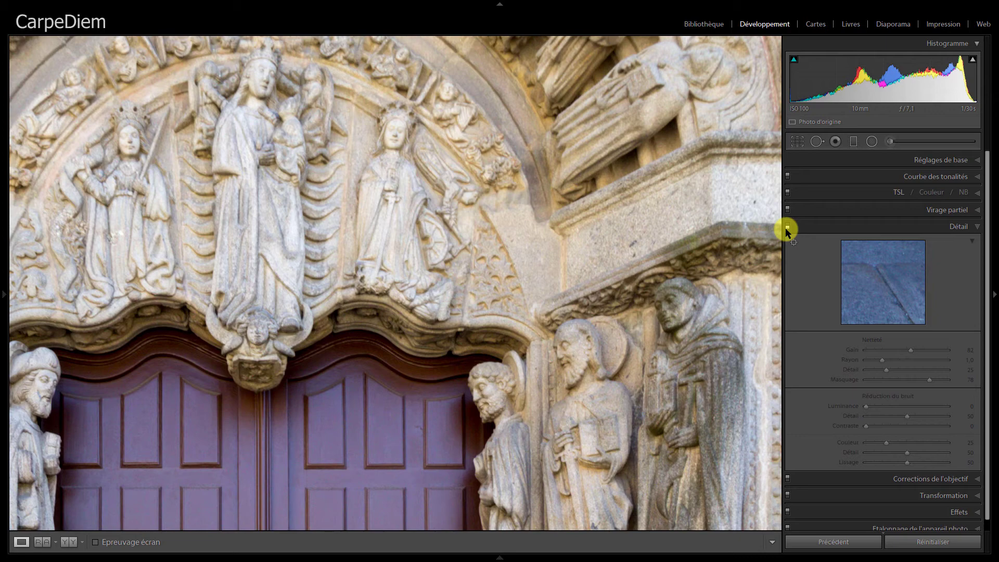
Step: Enable the cathedral photo's sharpening and compare it on and off on the two saints
{"action": "left_click", "coordinate": [787, 227]}
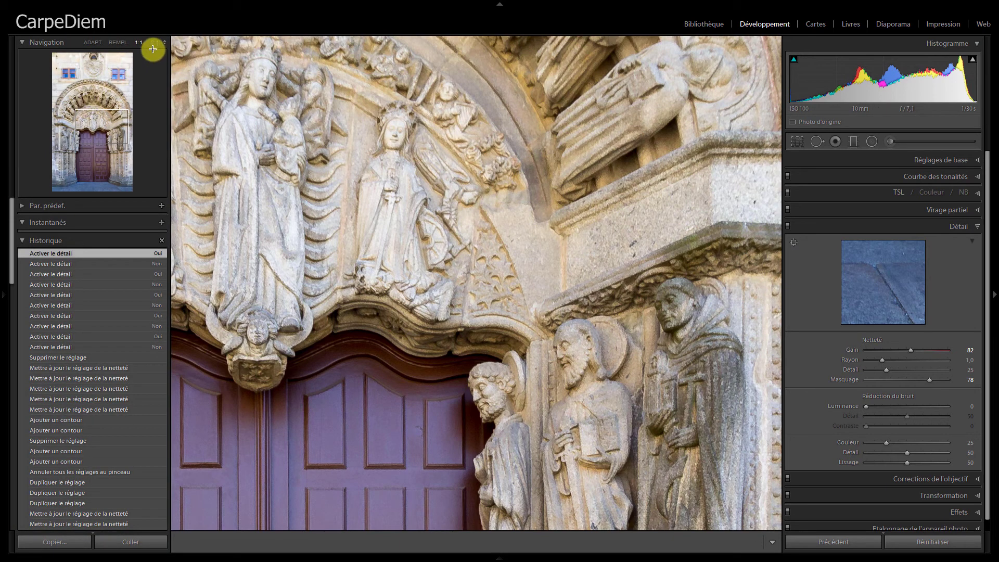
{"action": "left_click", "coordinate": [156, 42]}
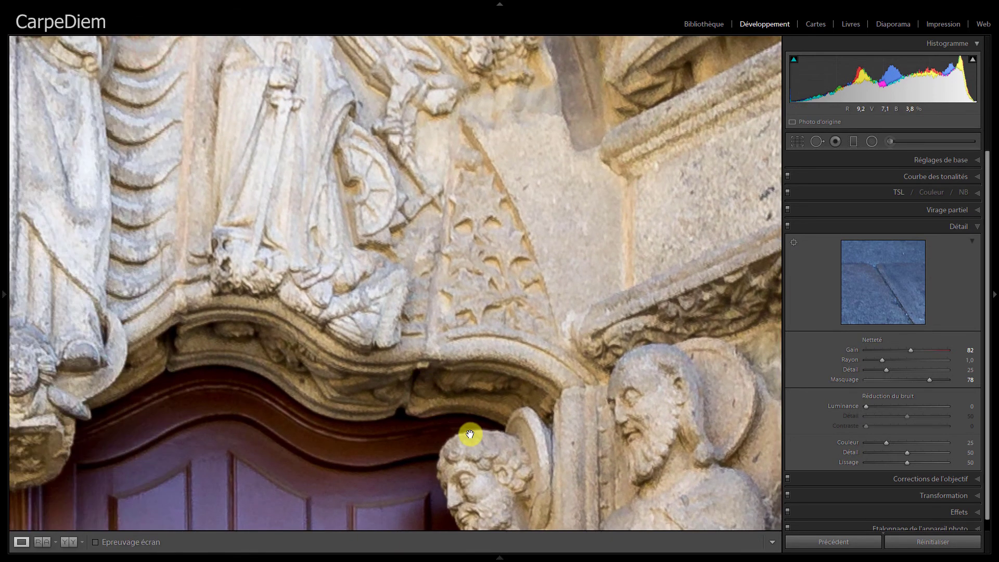
{"action": "left_click_drag", "start_coordinate": [470, 435], "coordinate": [446, 227]}
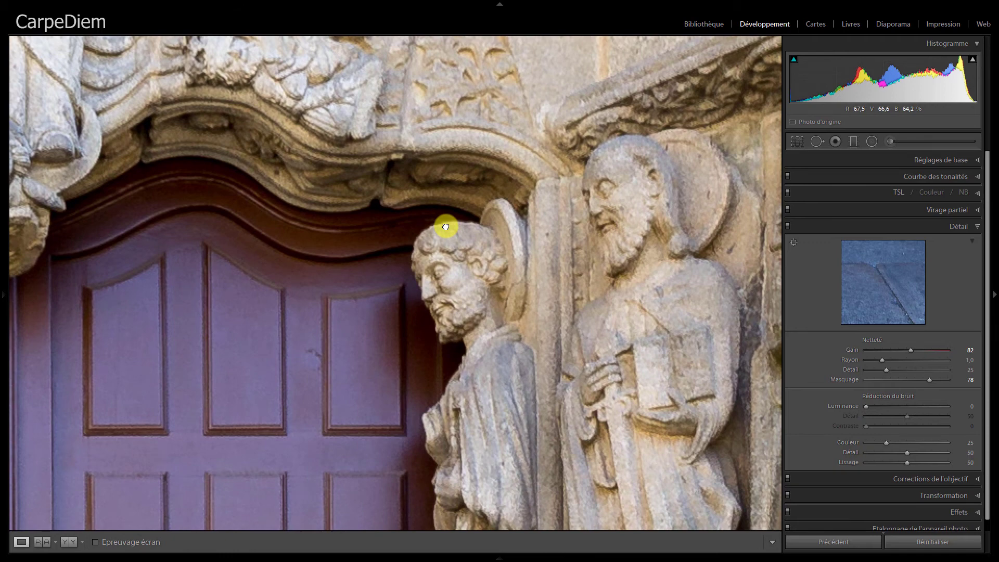
{"action": "left_click", "coordinate": [787, 226]}
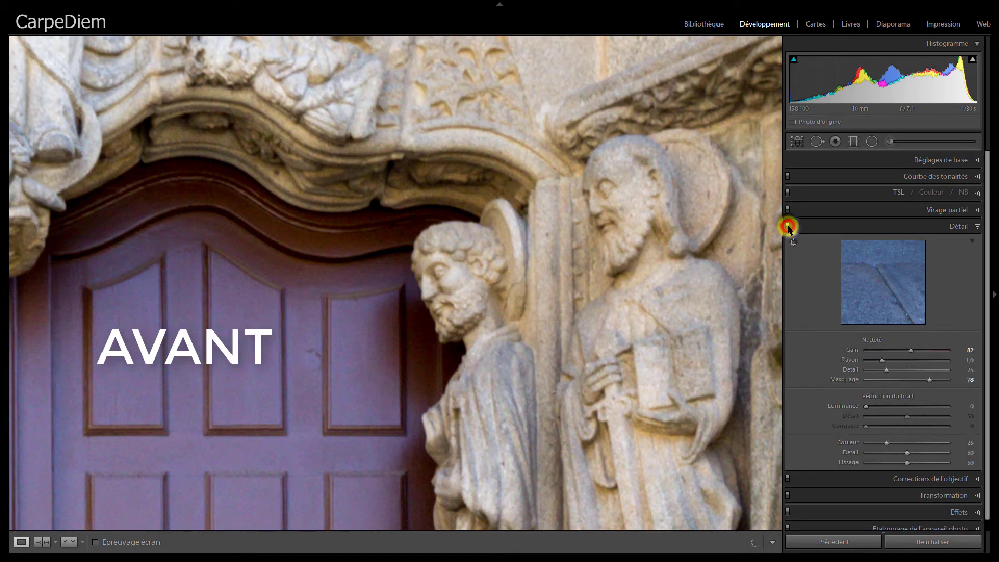
{"action": "left_click", "coordinate": [787, 226]}
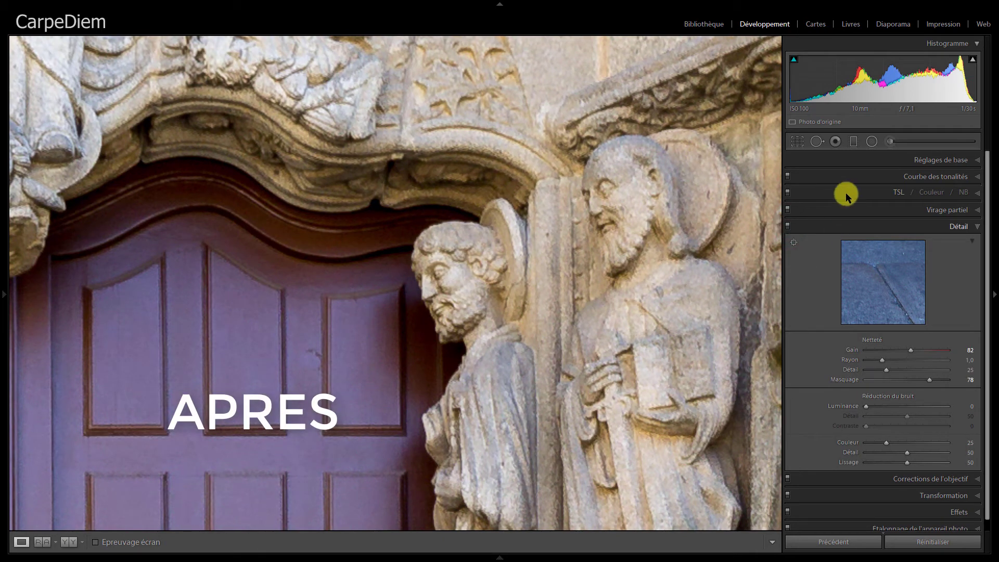
{"action": "left_click", "coordinate": [853, 145]}
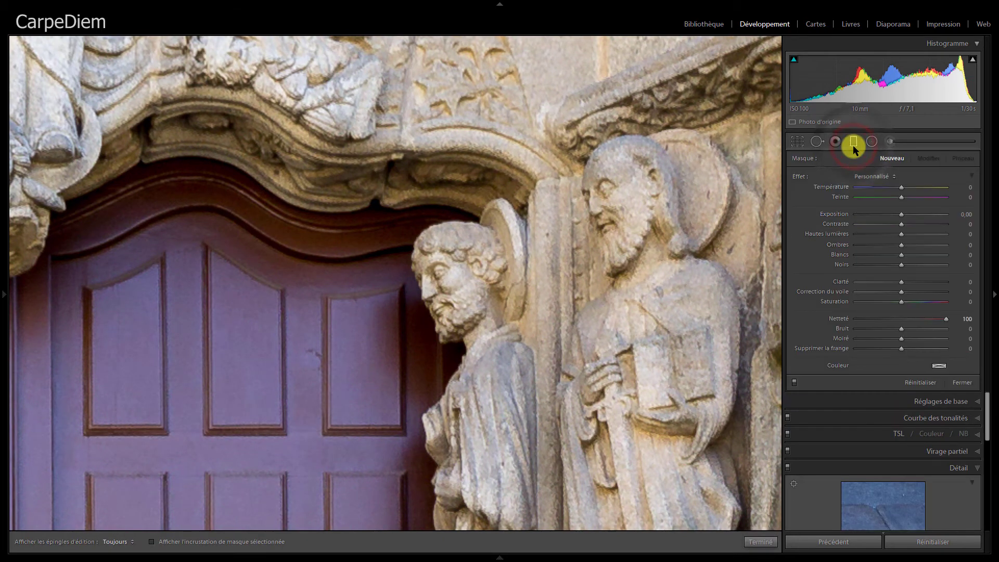
Step: Reset the brush effects and paint Sharpness 93 over the left saint's head
{"action": "left_click", "coordinate": [891, 140]}
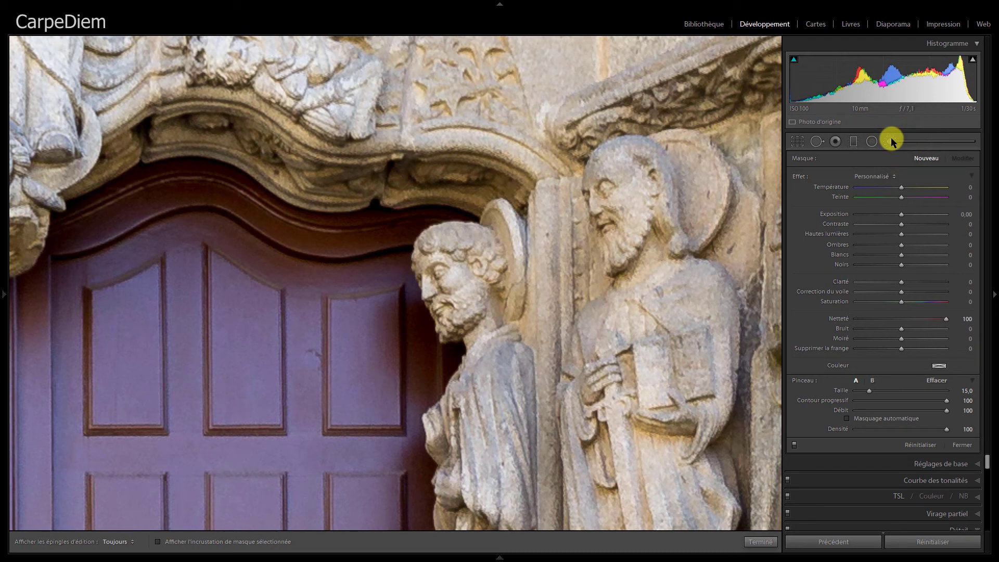
{"action": "double_click", "coordinate": [799, 175]}
{"action": "key", "text": "h"}
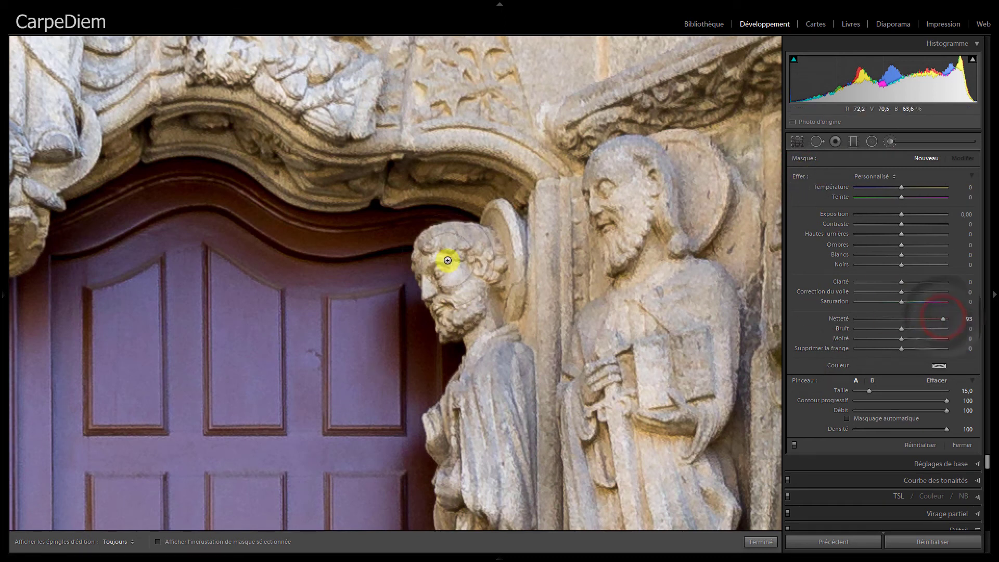
{"action": "mouse_move", "coordinate": [446, 253]}
{"action": "left_mouse_down"}
{"action": "mouse_move", "coordinate": [435, 312]}
{"action": "mouse_move", "coordinate": [486, 272]}
{"action": "mouse_move", "coordinate": [438, 323]}
{"action": "left_mouse_up"}
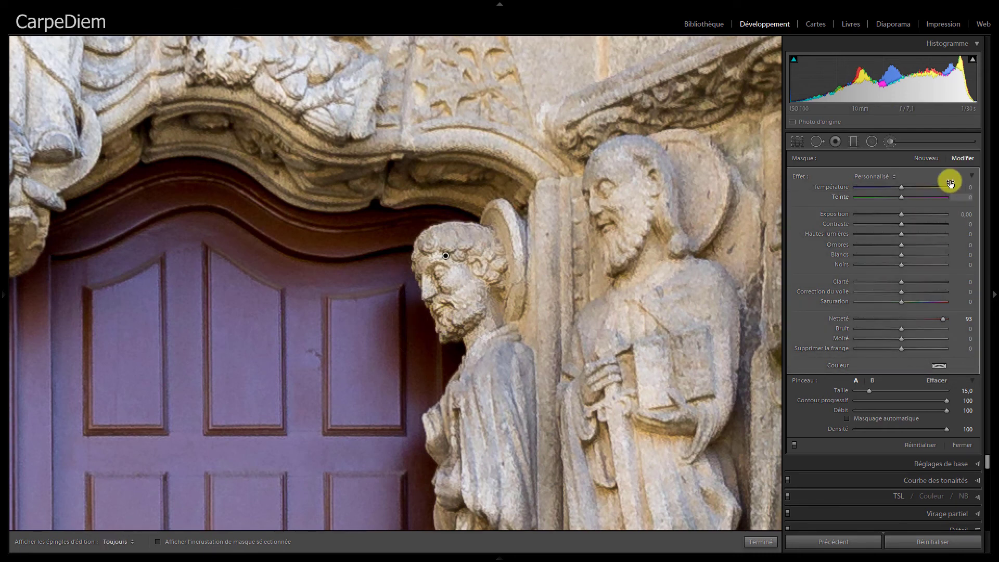
{"action": "left_click", "coordinate": [926, 158]}
Step: Paint a Sharpness −99 blur stroke over the right saint's head and beard, then finish brushing
{"action": "left_click", "coordinate": [858, 319]}
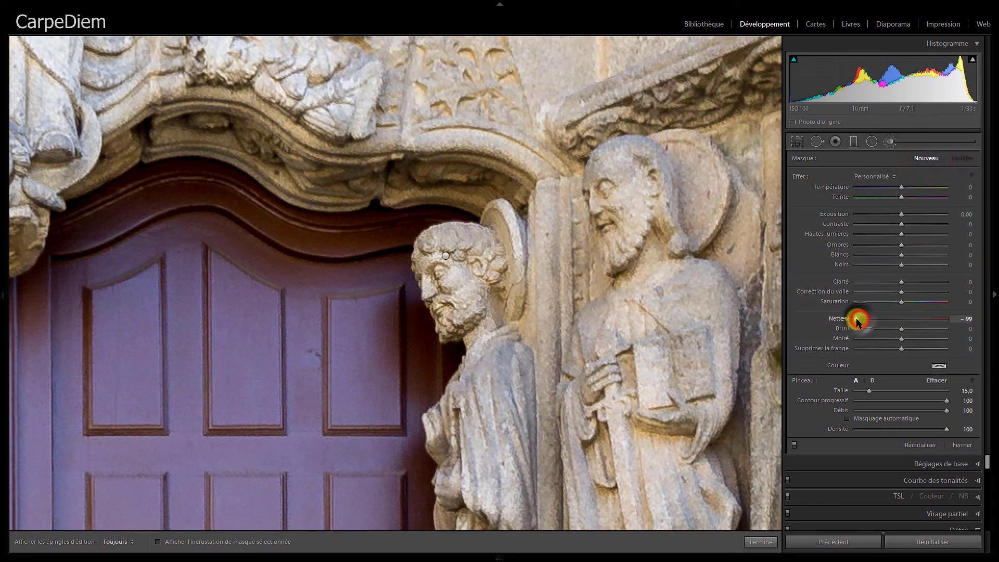
{"action": "mouse_move", "coordinate": [607, 232]}
{"action": "left_mouse_down"}
{"action": "mouse_move", "coordinate": [617, 176]}
{"action": "mouse_move", "coordinate": [649, 179]}
{"action": "mouse_move", "coordinate": [647, 401]}
{"action": "mouse_move", "coordinate": [598, 380]}
{"action": "mouse_move", "coordinate": [689, 317]}
{"action": "mouse_move", "coordinate": [725, 183]}
{"action": "mouse_move", "coordinate": [595, 457]}
{"action": "left_mouse_up"}
{"action": "left_click_drag", "start_coordinate": [678, 417], "coordinate": [679, 391]}
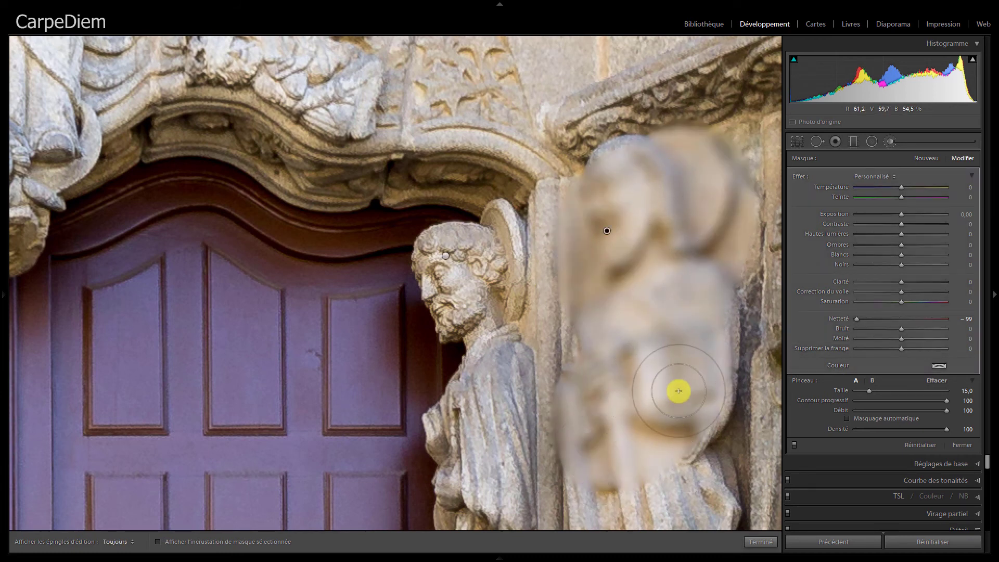
{"action": "left_click", "coordinate": [761, 542]}
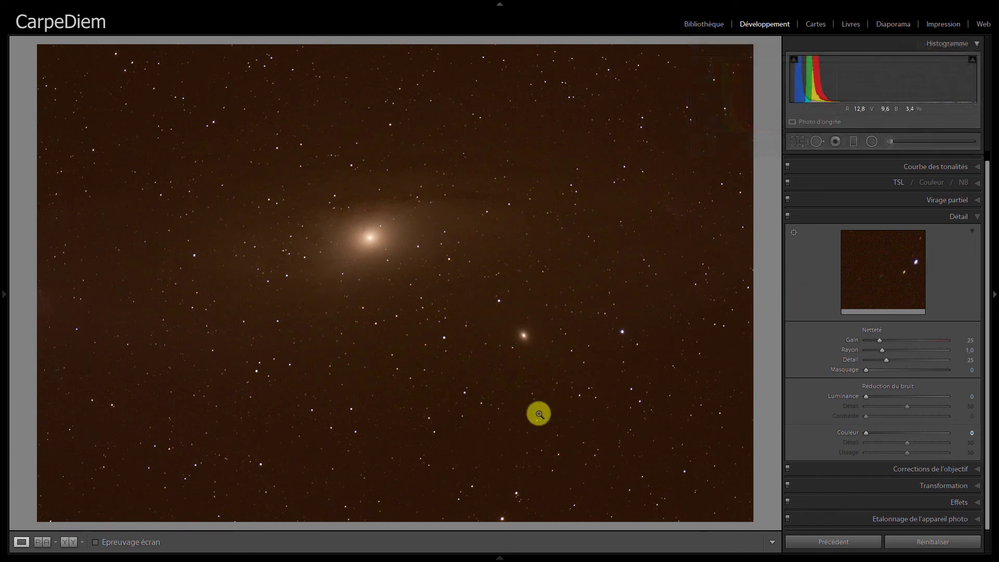
Step: Inspect the galaxy's night sky up close, comparing colour noise reduction off versus 25
{"action": "left_click", "coordinate": [377, 407]}
{"action": "mouse_move", "coordinate": [486, 330]}
{"action": "left_mouse_down"}
{"action": "mouse_move", "coordinate": [227, 331]}
{"action": "mouse_move", "coordinate": [161, 411]}
{"action": "left_mouse_up"}
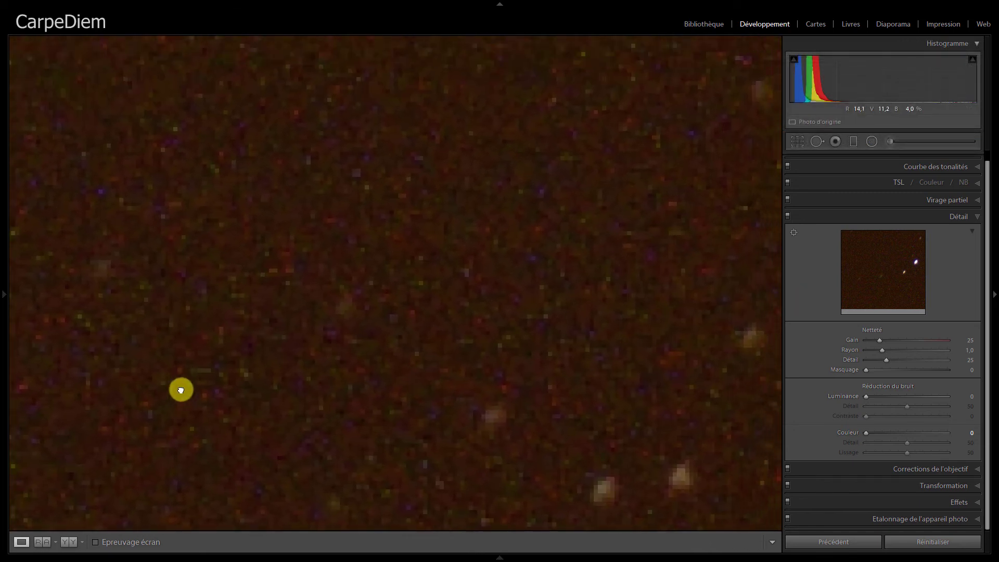
{"action": "left_click_drag", "start_coordinate": [349, 267], "coordinate": [362, 407]}
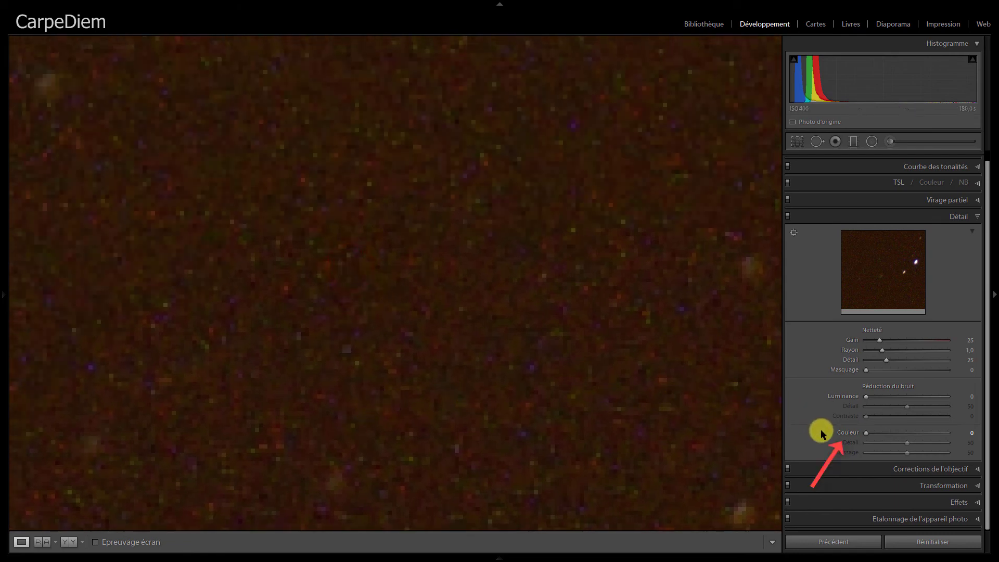
{"action": "left_click", "coordinate": [929, 543]}
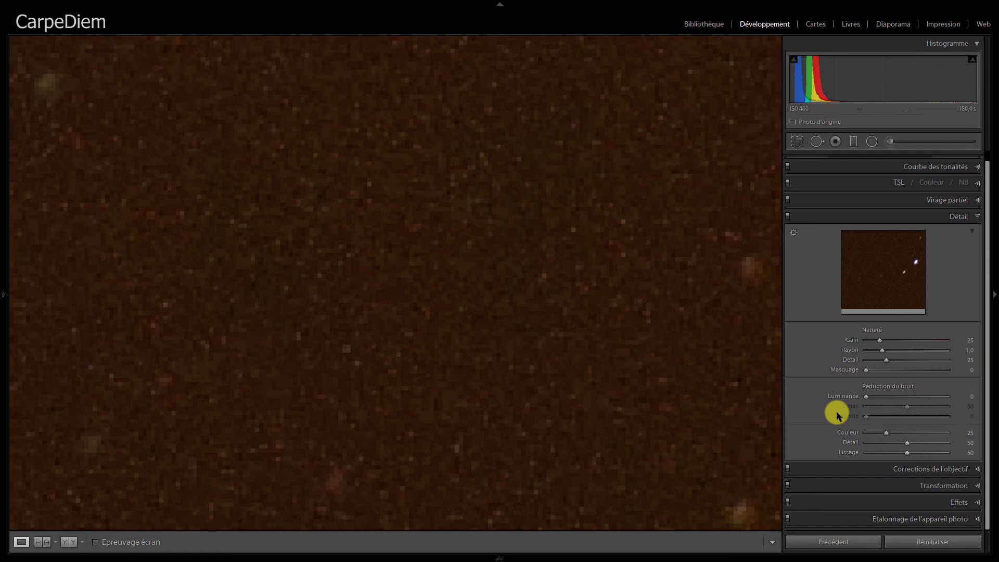
{"action": "left_click", "coordinate": [862, 433]}
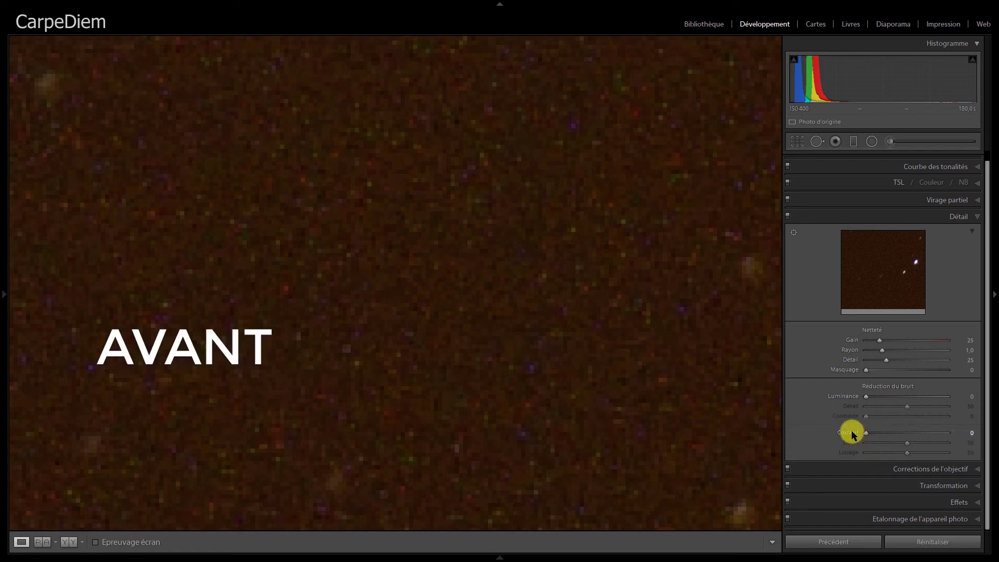
{"action": "double_click", "coordinate": [852, 433]}
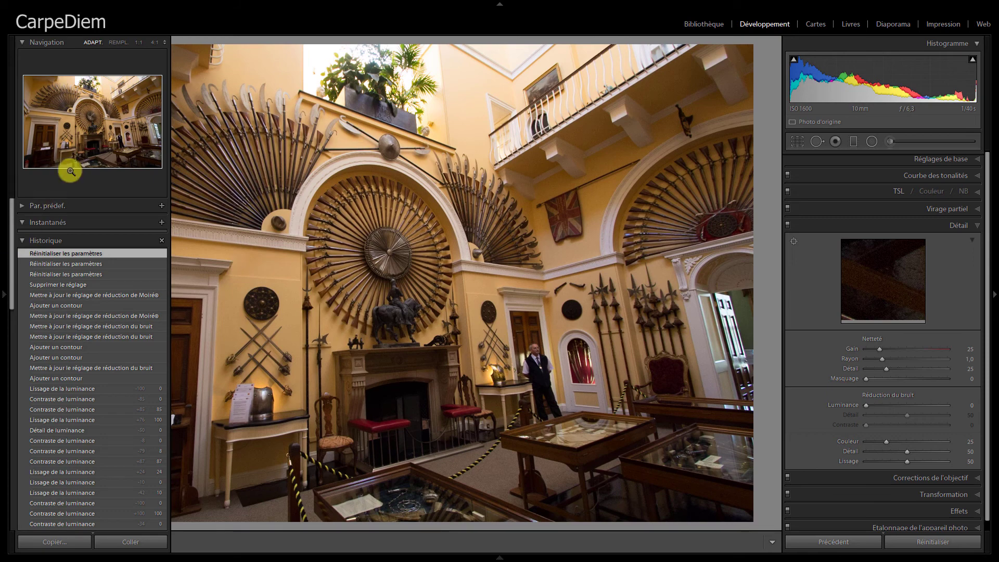
Step: Magnify the grainy yellow wall below the cornice, comparing colour noise reduction off versus 25
{"action": "left_click", "coordinate": [152, 44]}
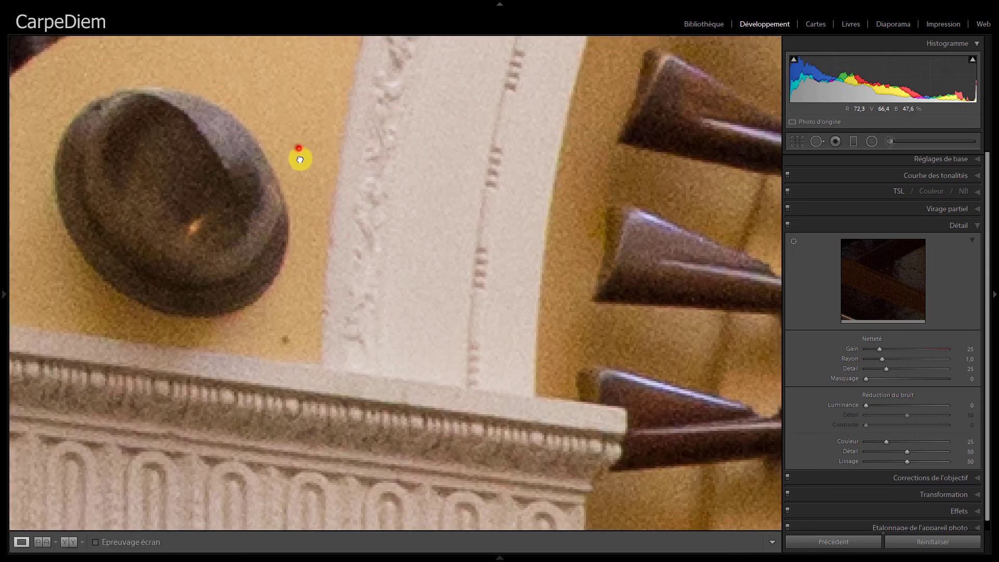
{"action": "left_click_drag", "start_coordinate": [299, 160], "coordinate": [403, 113]}
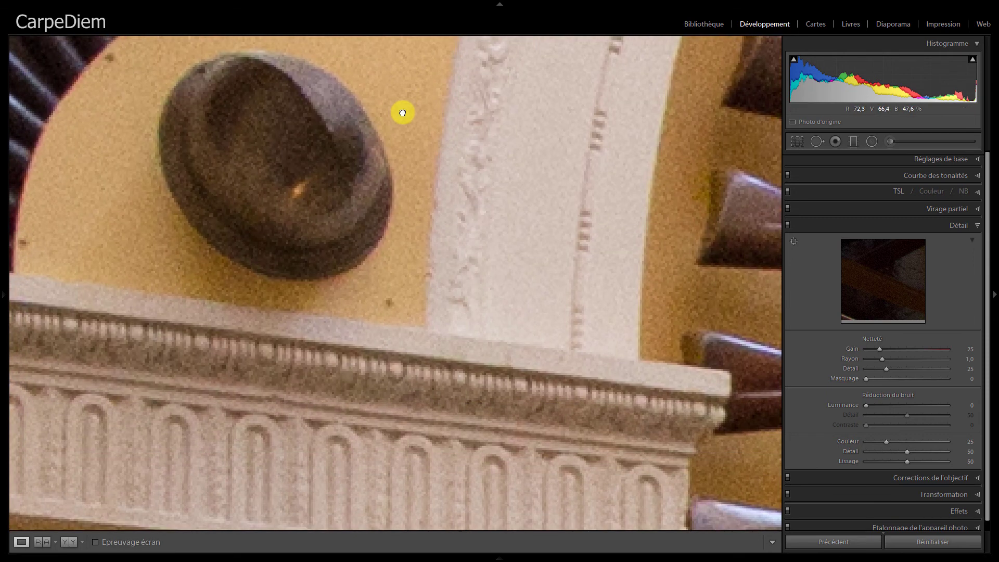
{"action": "mouse_move", "coordinate": [417, 419]}
{"action": "left_mouse_down"}
{"action": "mouse_move", "coordinate": [397, 78]}
{"action": "mouse_move", "coordinate": [415, 31]}
{"action": "mouse_move", "coordinate": [442, 2]}
{"action": "left_mouse_up"}
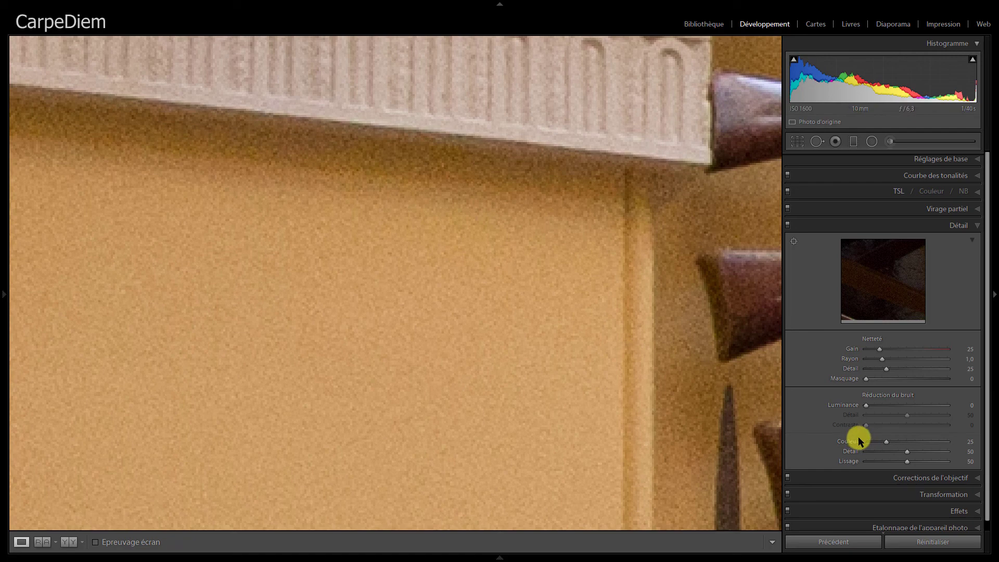
{"action": "left_click", "coordinate": [865, 442]}
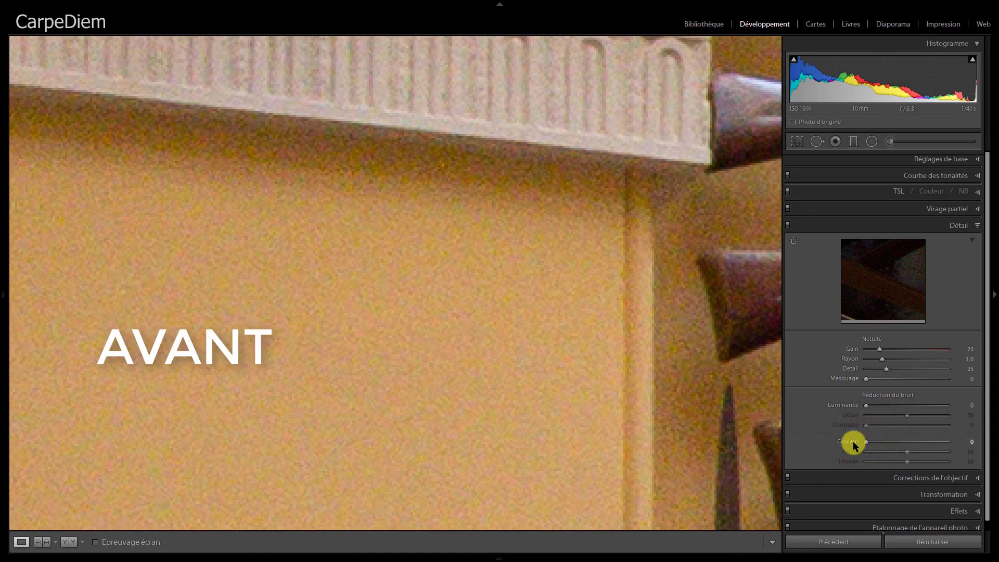
{"action": "double_click", "coordinate": [852, 441]}
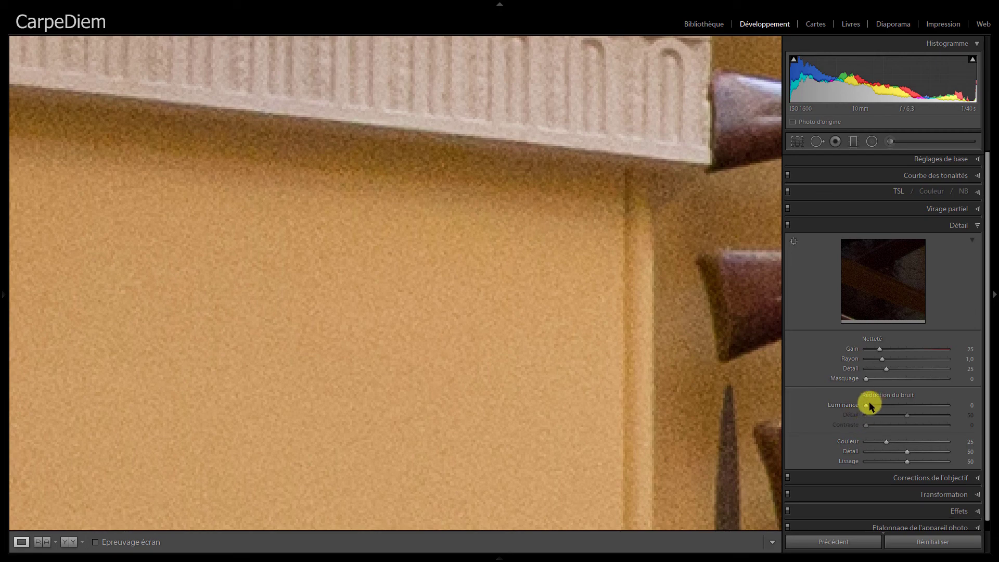
{"action": "left_click_drag", "start_coordinate": [866, 406], "coordinate": [870, 406]}
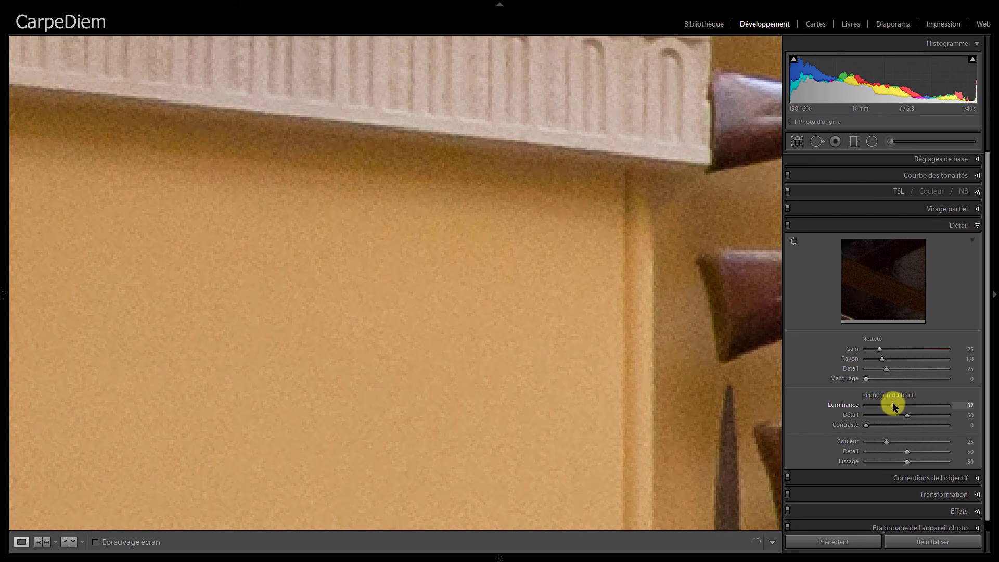
{"action": "left_click_drag", "start_coordinate": [897, 404], "coordinate": [908, 406]}
{"action": "left_click", "coordinate": [866, 406]}
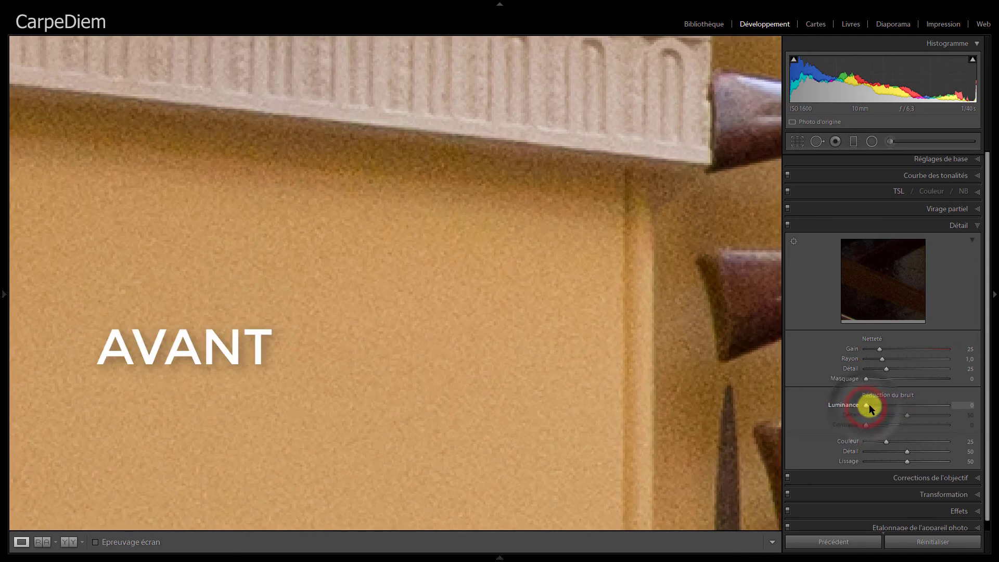
{"action": "left_click", "coordinate": [908, 405]}
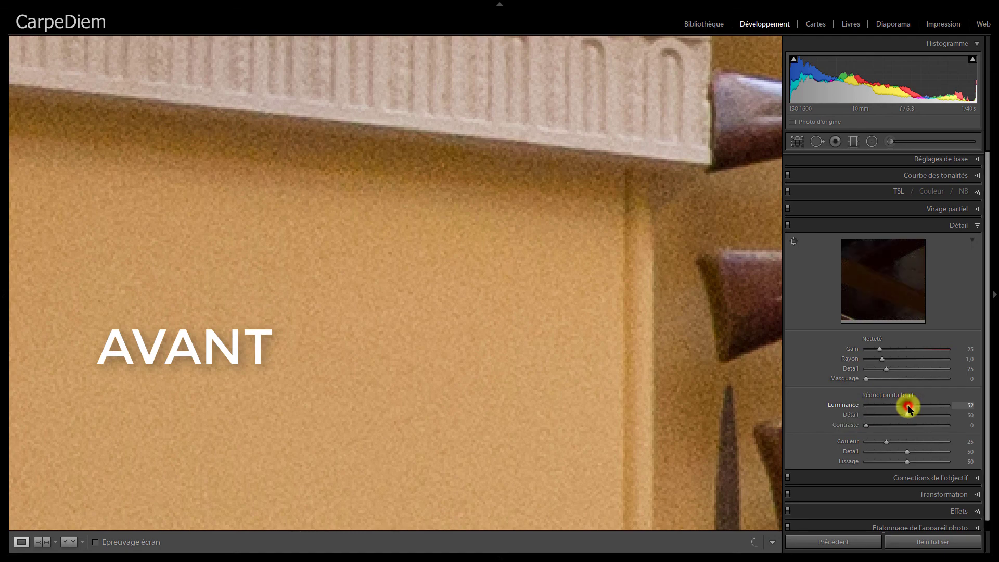
{"action": "left_click", "coordinate": [866, 405]}
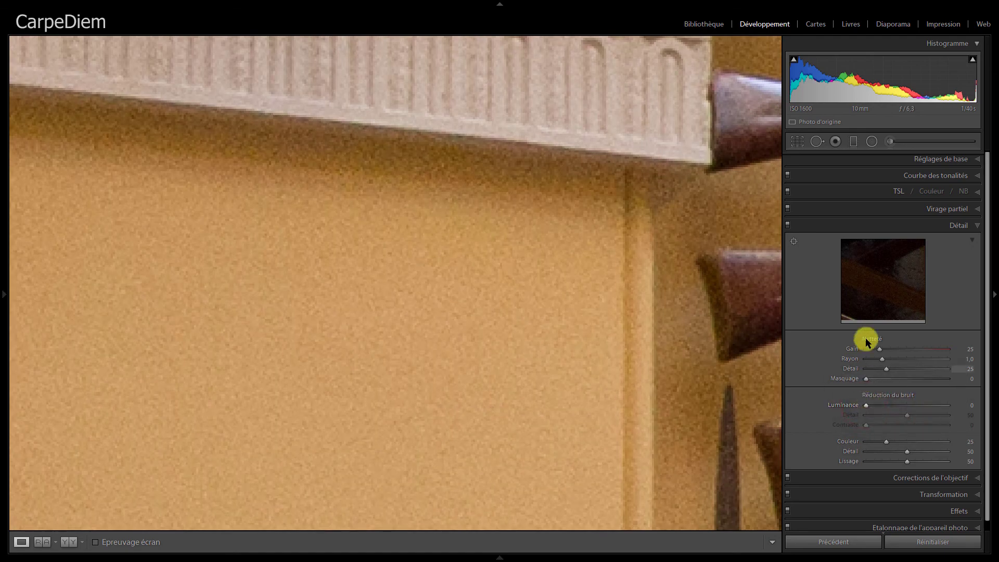
Step: Paint a Noise 100 adjustment brush over the yellow wall below the cornice
{"action": "left_click", "coordinate": [855, 142]}
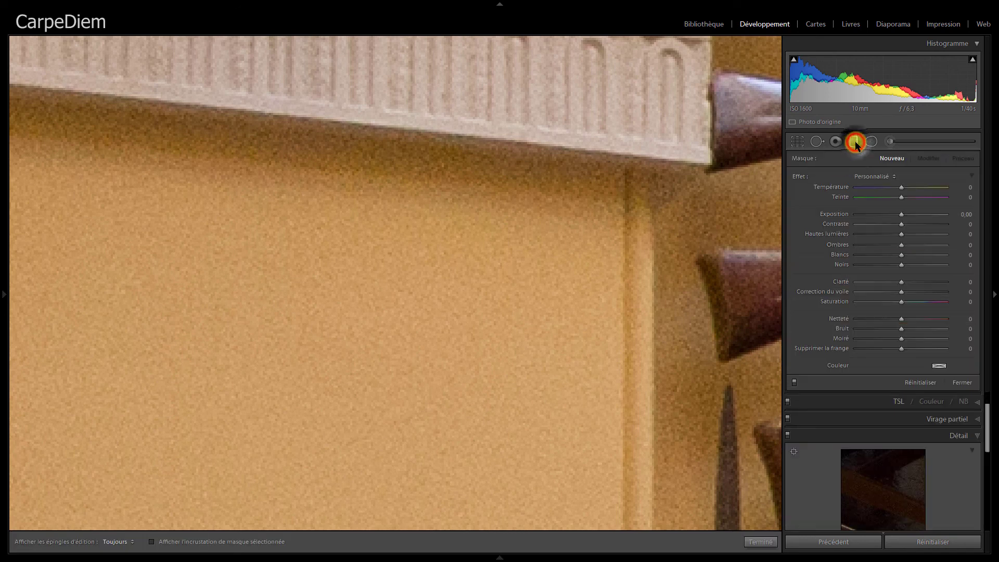
{"action": "left_click", "coordinate": [887, 145]}
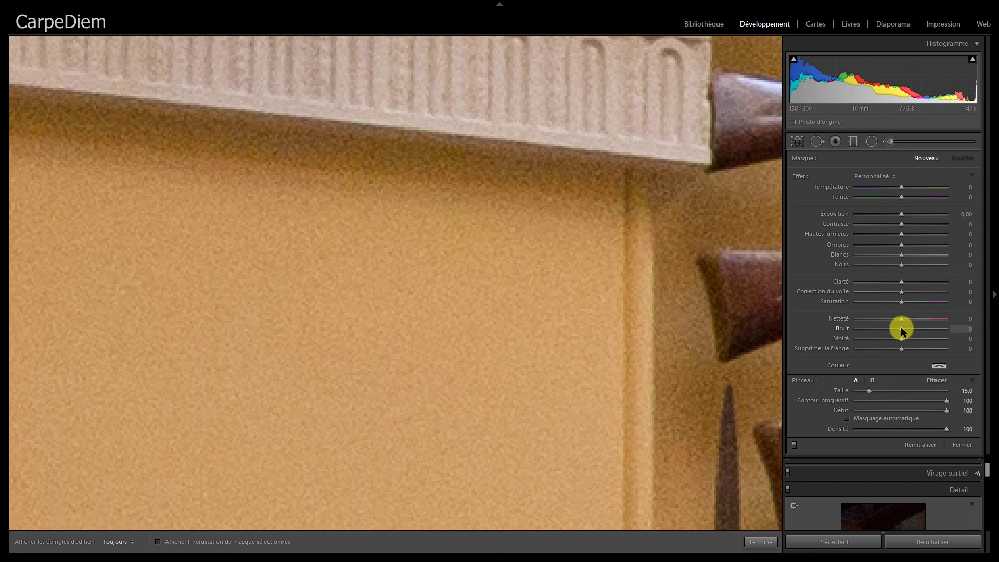
{"action": "left_click_drag", "start_coordinate": [902, 329], "coordinate": [950, 330]}
{"action": "key", "text": "h"}
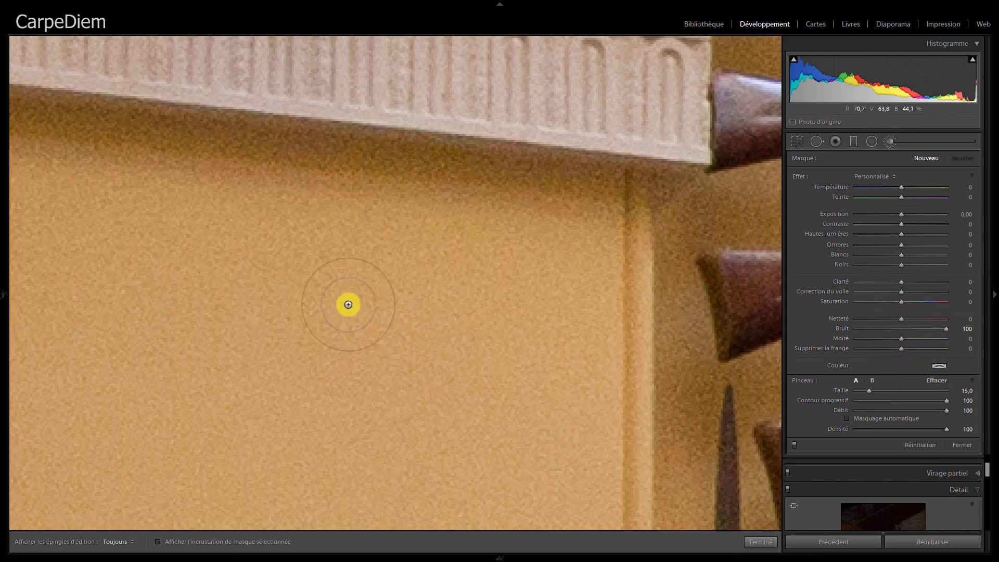
{"action": "left_click_drag", "start_coordinate": [411, 287], "coordinate": [308, 336]}
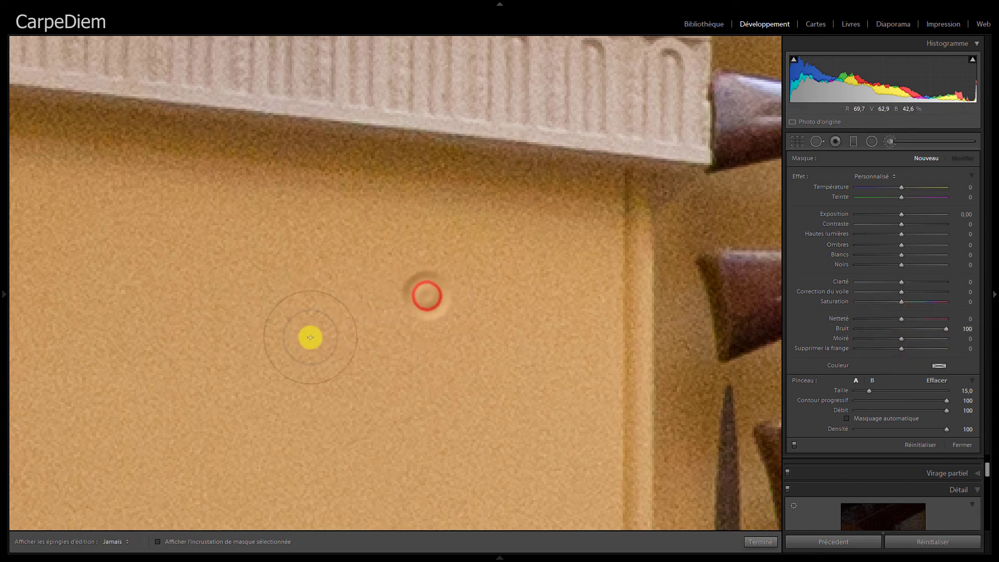
{"action": "mouse_move", "coordinate": [468, 358]}
{"action": "left_mouse_down"}
{"action": "mouse_move", "coordinate": [294, 239]}
{"action": "mouse_move", "coordinate": [368, 422]}
{"action": "mouse_move", "coordinate": [435, 263]}
{"action": "mouse_move", "coordinate": [205, 365]}
{"action": "mouse_move", "coordinate": [475, 430]}
{"action": "mouse_move", "coordinate": [203, 252]}
{"action": "mouse_move", "coordinate": [315, 241]}
{"action": "mouse_move", "coordinate": [295, 410]}
{"action": "left_mouse_up"}
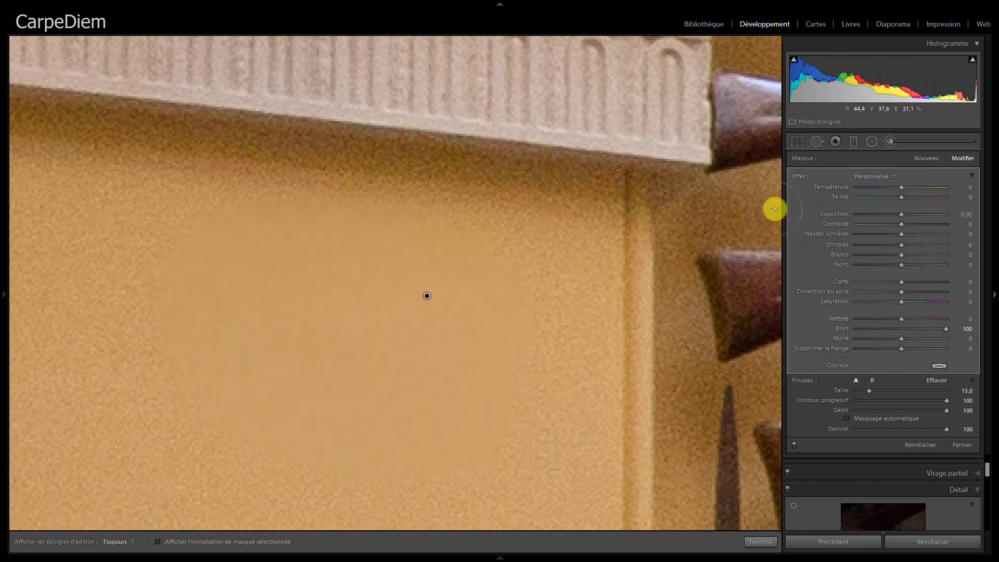
Step: Add a second Noise −100 brush spot on the wall and close the local edits
{"action": "left_click", "coordinate": [926, 158]}
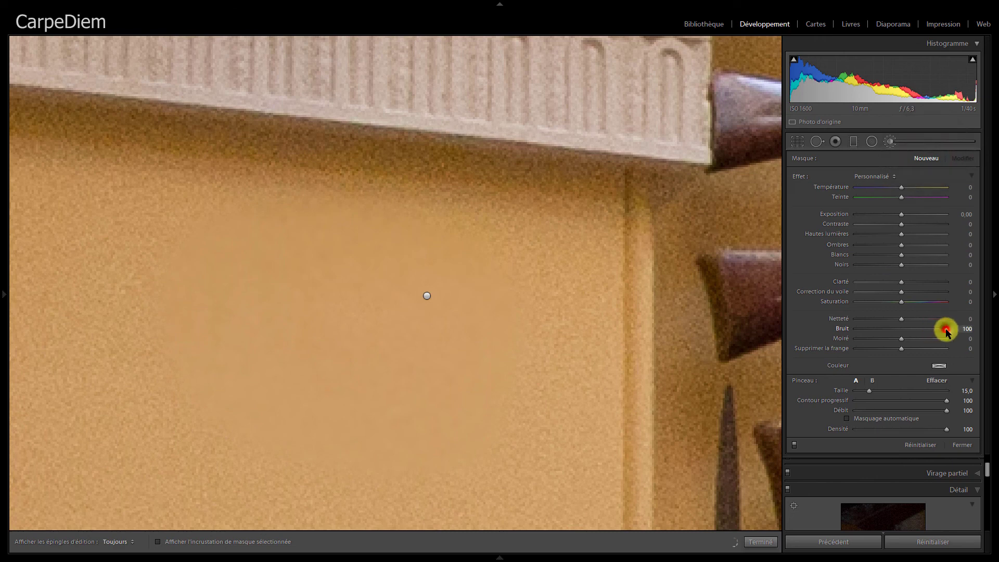
{"action": "left_click_drag", "start_coordinate": [945, 329], "coordinate": [850, 330]}
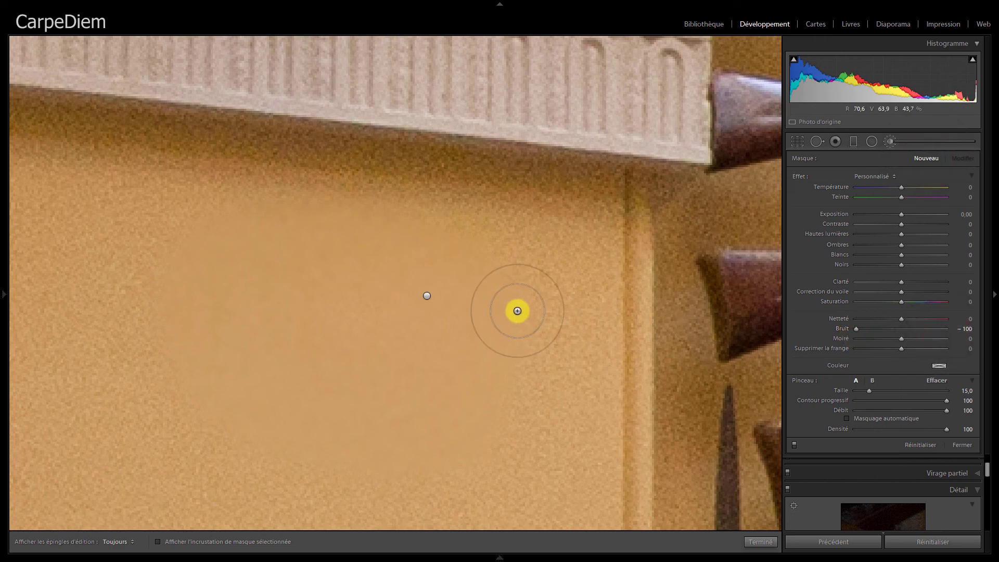
{"action": "key", "text": "h"}
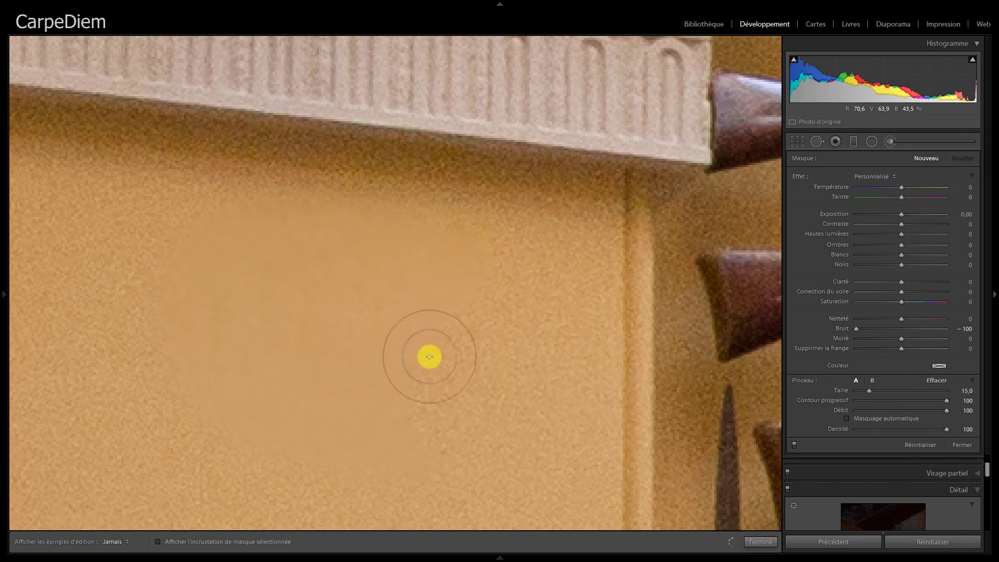
{"action": "left_click", "coordinate": [468, 376]}
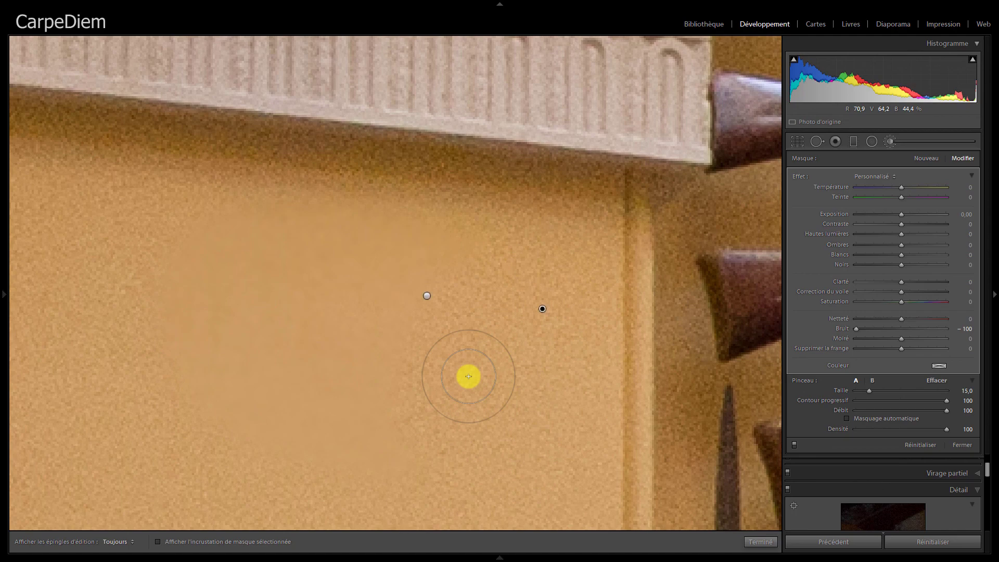
{"action": "left_click", "coordinate": [761, 542]}
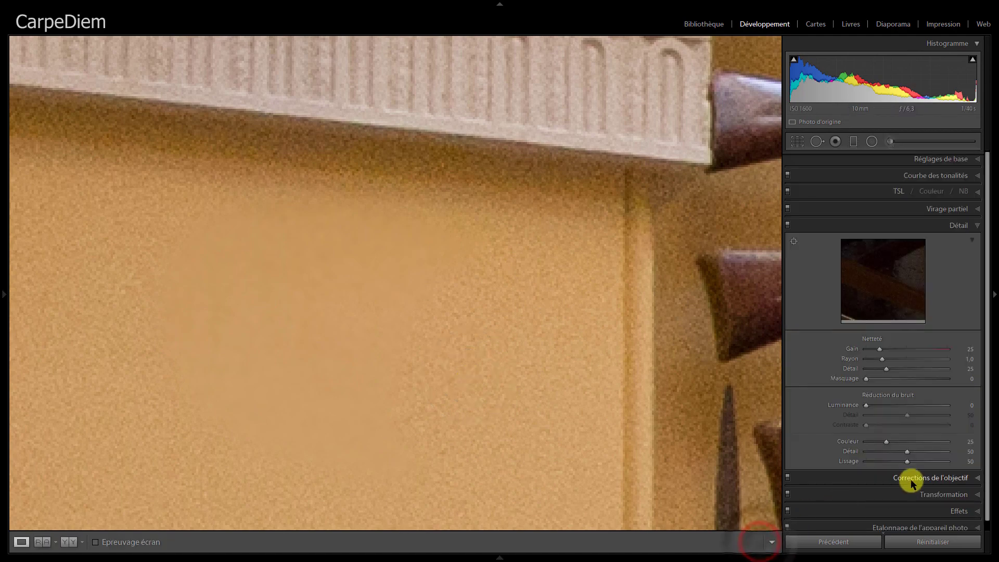
Step: Set luminance noise reduction to 59 and brush Noise −100 grain onto the cornice and wall
{"action": "left_click", "coordinate": [933, 542]}
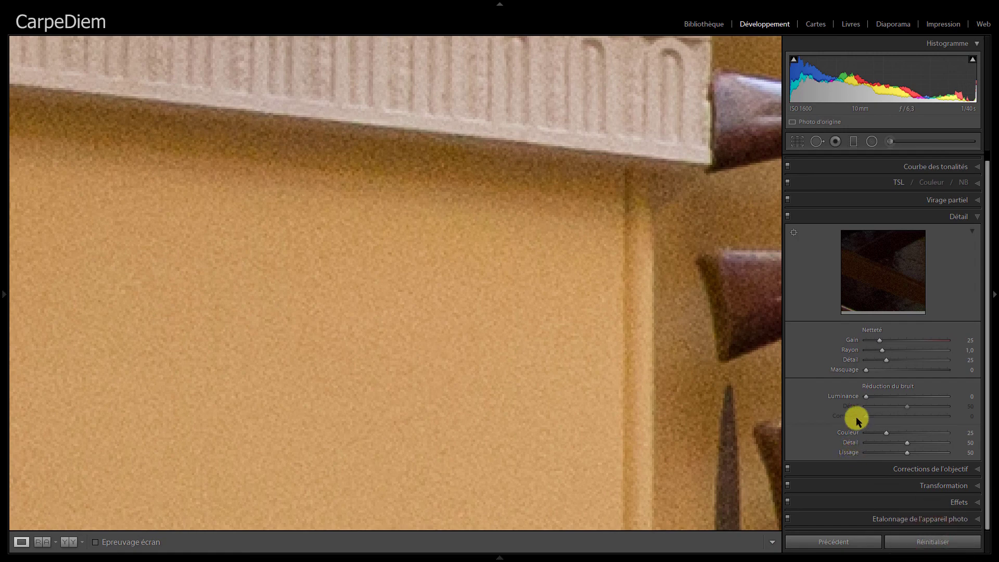
{"action": "left_click_drag", "start_coordinate": [866, 396], "coordinate": [914, 400]}
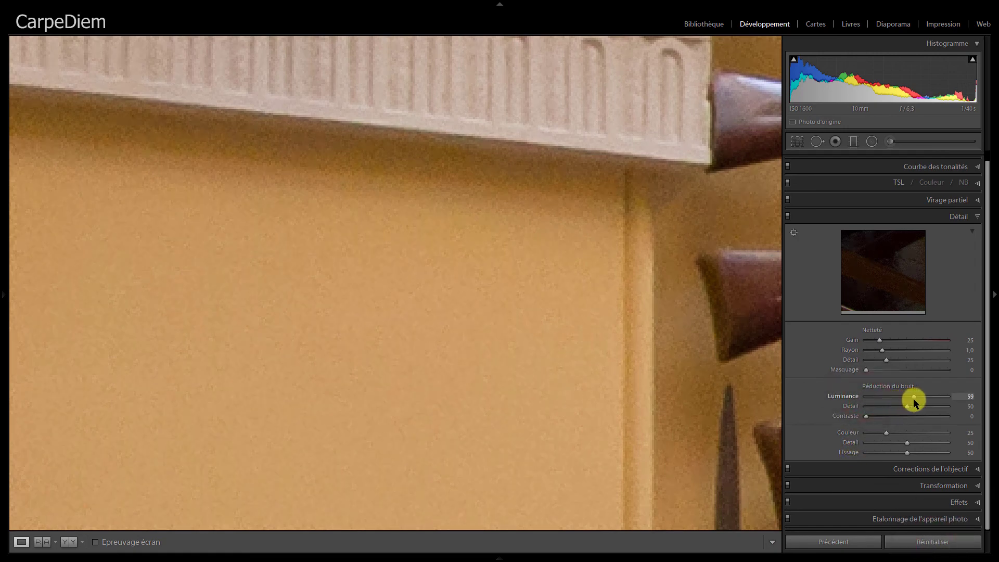
{"action": "left_click", "coordinate": [889, 141]}
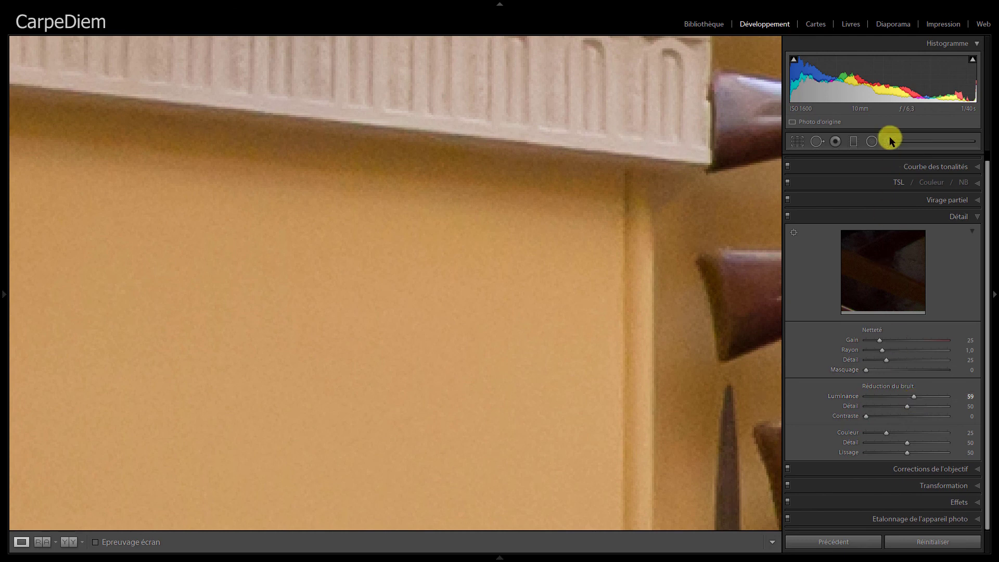
{"action": "left_click_drag", "start_coordinate": [901, 328], "coordinate": [856, 329]}
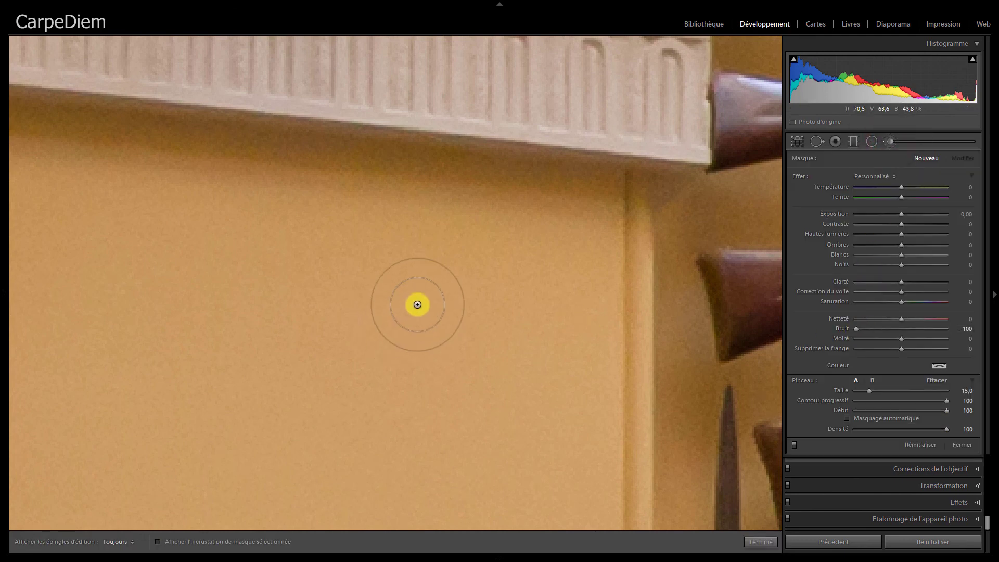
{"action": "mouse_move", "coordinate": [585, 102]}
{"action": "left_mouse_down"}
{"action": "mouse_move", "coordinate": [463, 77]}
{"action": "mouse_move", "coordinate": [647, 89]}
{"action": "mouse_move", "coordinate": [404, 74]}
{"action": "mouse_move", "coordinate": [635, 67]}
{"action": "mouse_move", "coordinate": [431, 84]}
{"action": "left_mouse_up"}
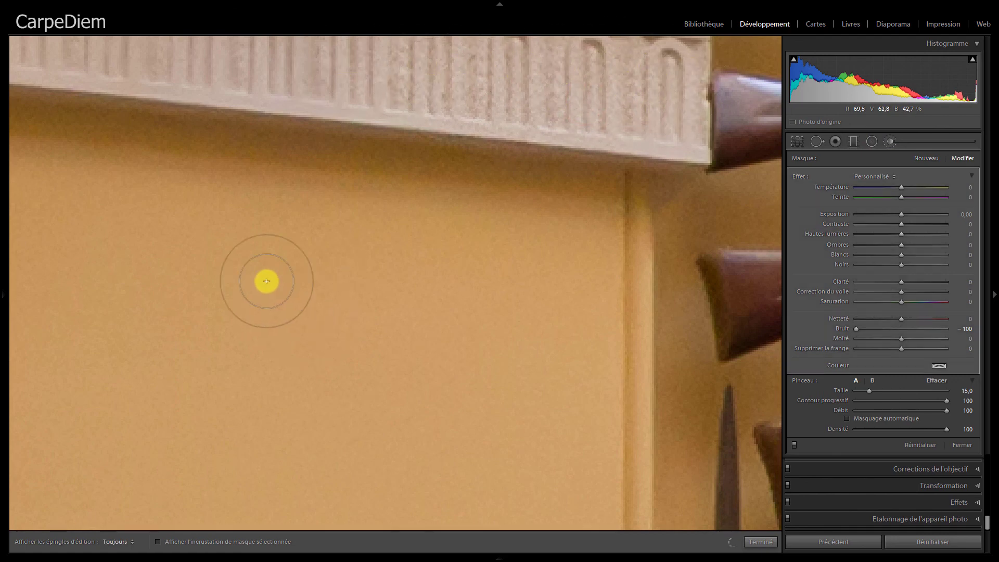
{"action": "mouse_move", "coordinate": [270, 238]}
{"action": "left_mouse_down"}
{"action": "mouse_move", "coordinate": [223, 368]}
{"action": "mouse_move", "coordinate": [256, 241]}
{"action": "mouse_move", "coordinate": [323, 318]}
{"action": "mouse_move", "coordinate": [232, 337]}
{"action": "mouse_move", "coordinate": [283, 323]}
{"action": "mouse_move", "coordinate": [266, 249]}
{"action": "mouse_move", "coordinate": [290, 250]}
{"action": "mouse_move", "coordinate": [196, 254]}
{"action": "mouse_move", "coordinate": [236, 256]}
{"action": "mouse_move", "coordinate": [203, 264]}
{"action": "mouse_move", "coordinate": [200, 299]}
{"action": "left_mouse_up"}
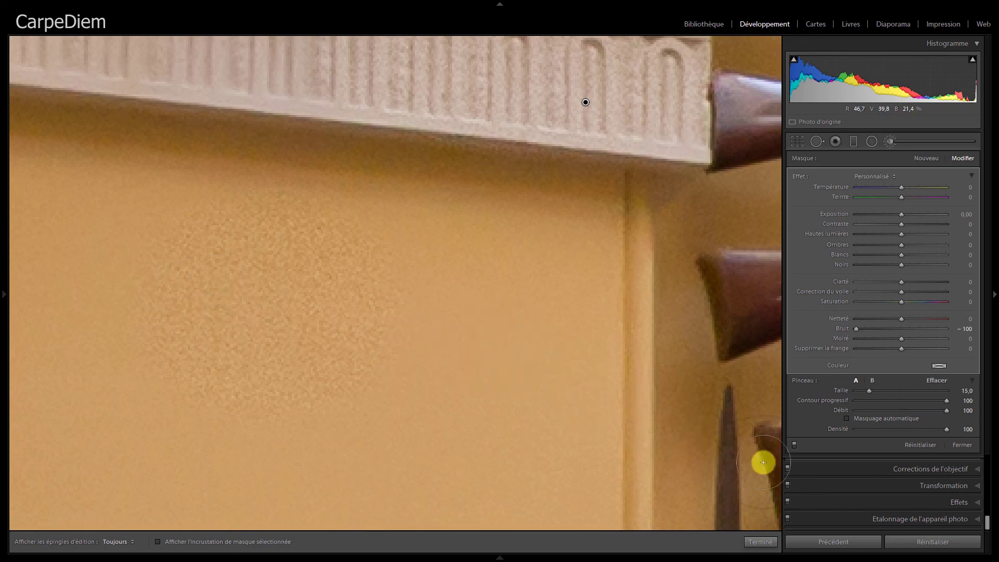
{"action": "left_click", "coordinate": [759, 542]}
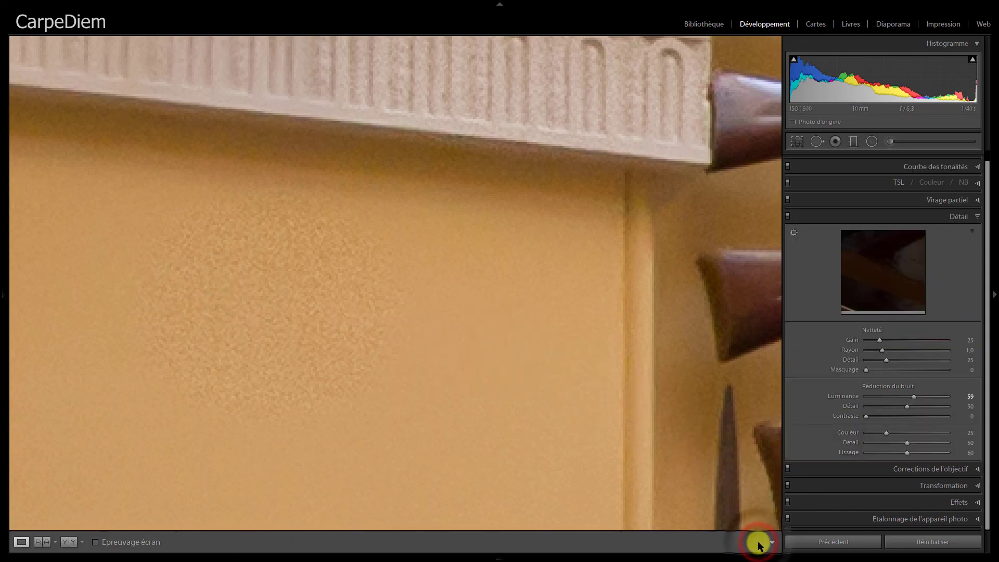
Step: Zoom back out to show the whole armoury hall photo
{"action": "left_click", "coordinate": [489, 317]}
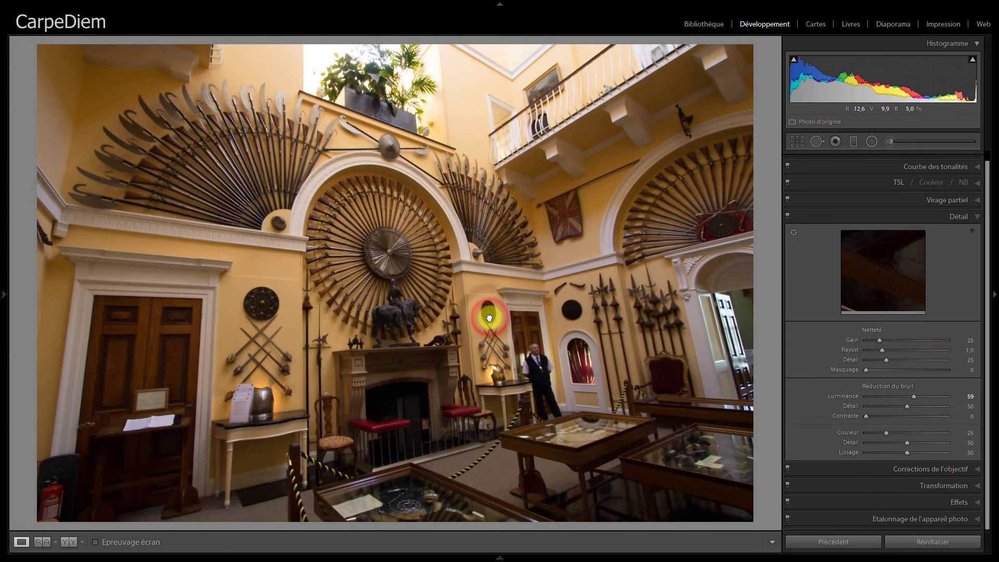